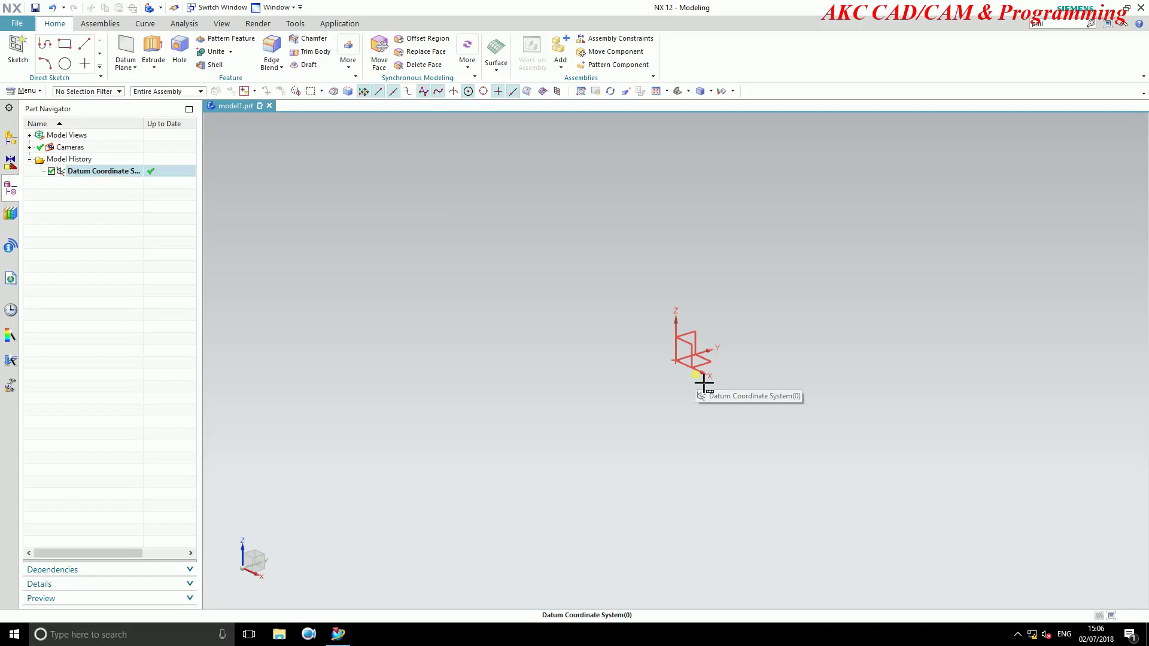
Start an extrude and sketch a rectangle from the origin on the XZ datum plane.
key("Escape")
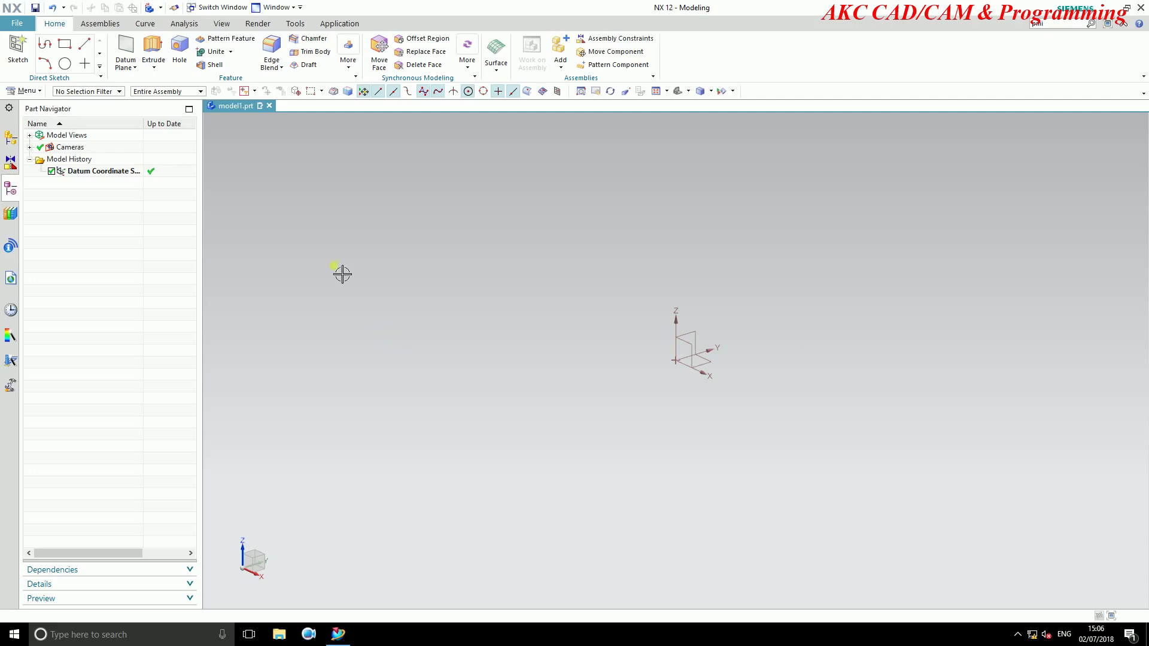
left_click(152, 50)
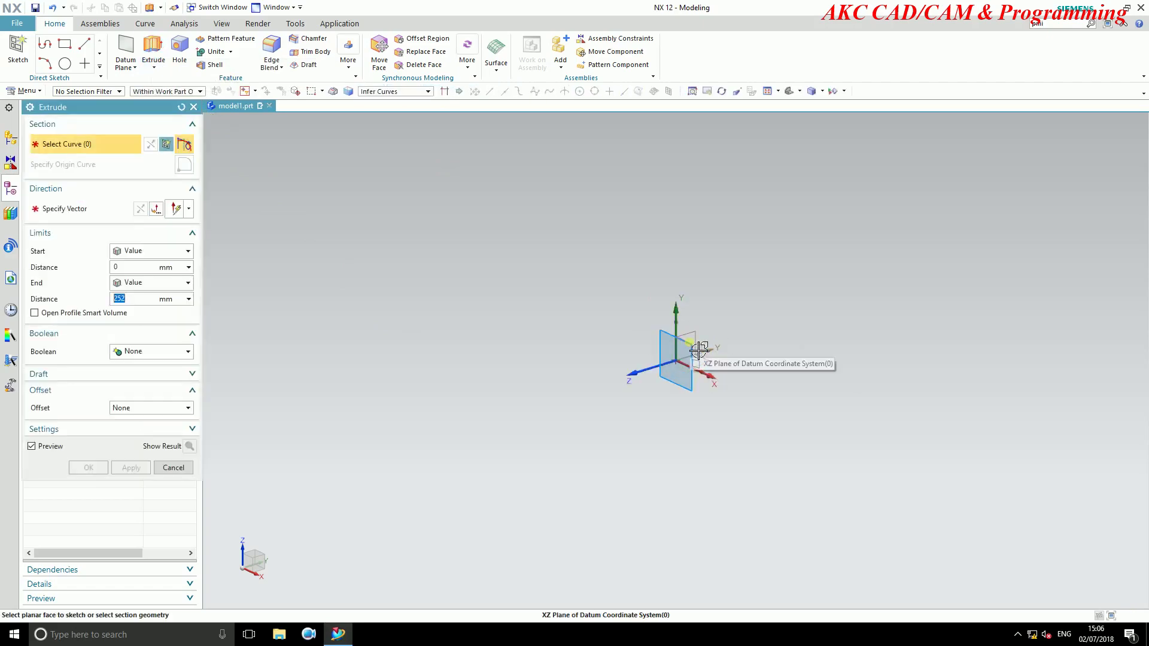
left_click(727, 370)
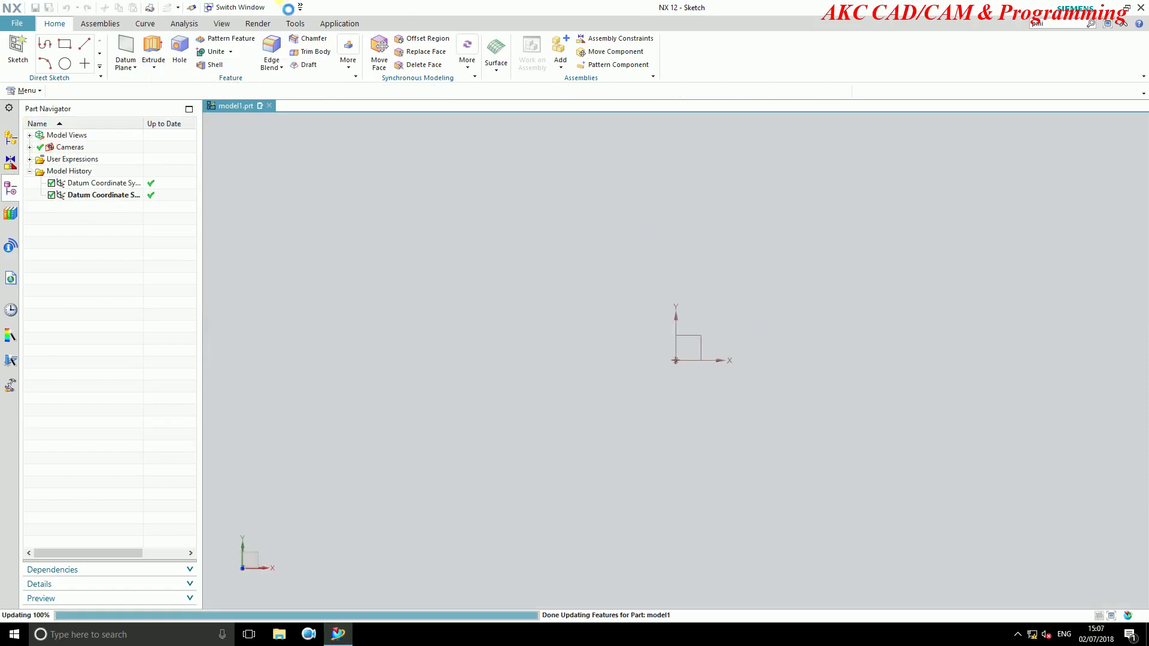
left_click(215, 51)
left_click(681, 368)
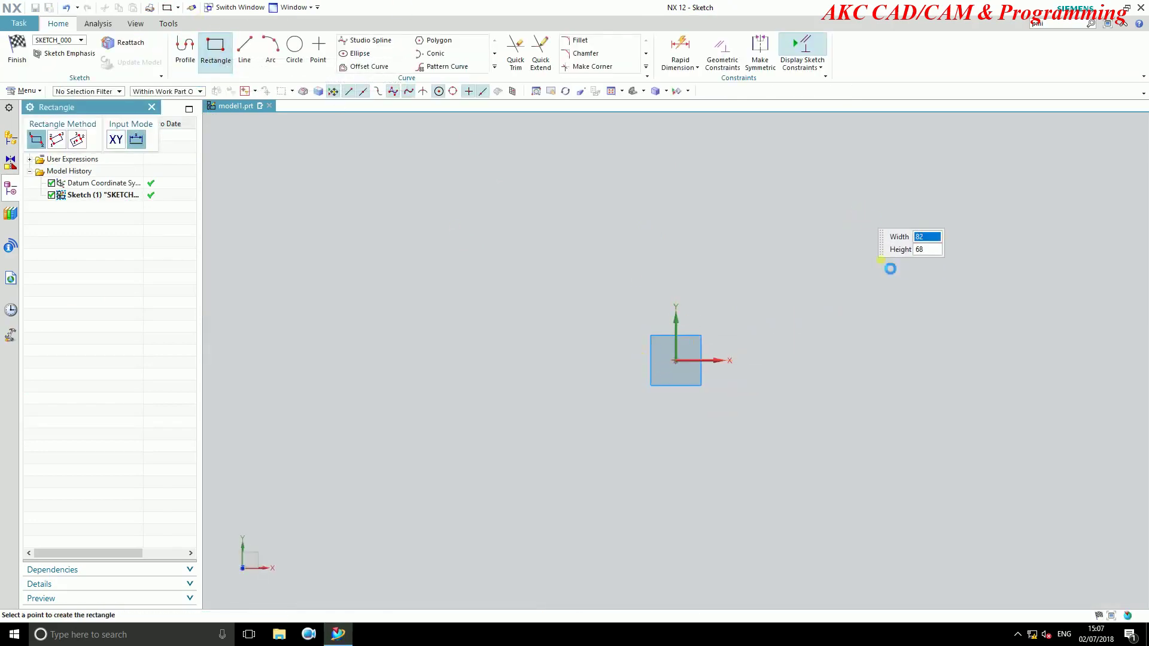
key("Return")
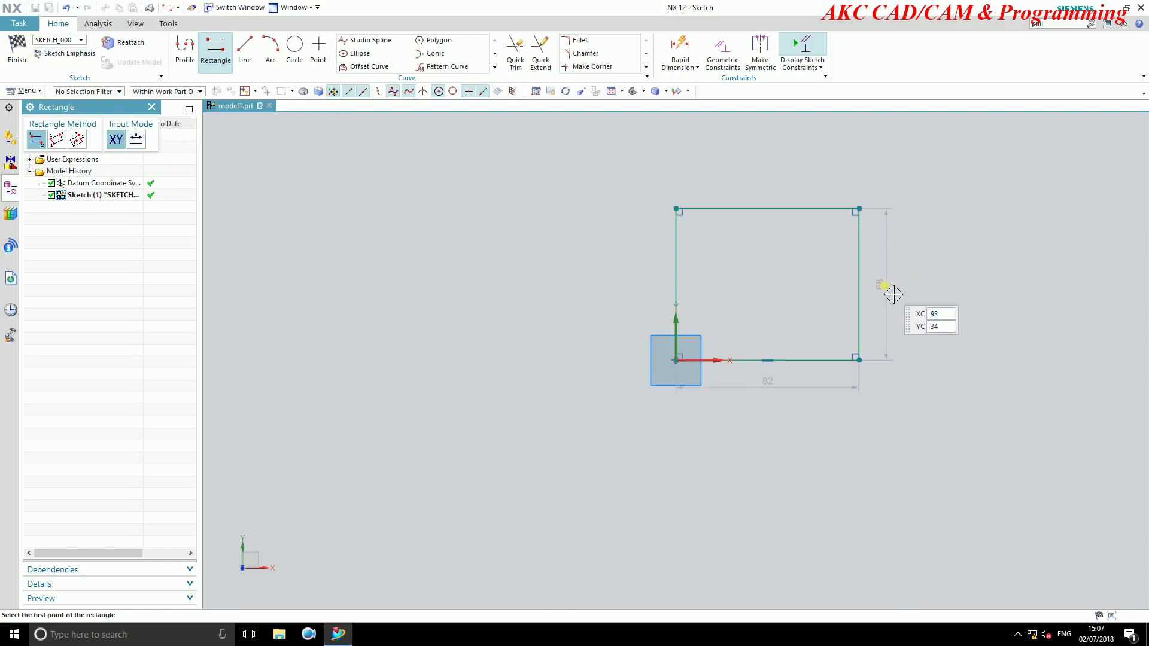
key("Escape")
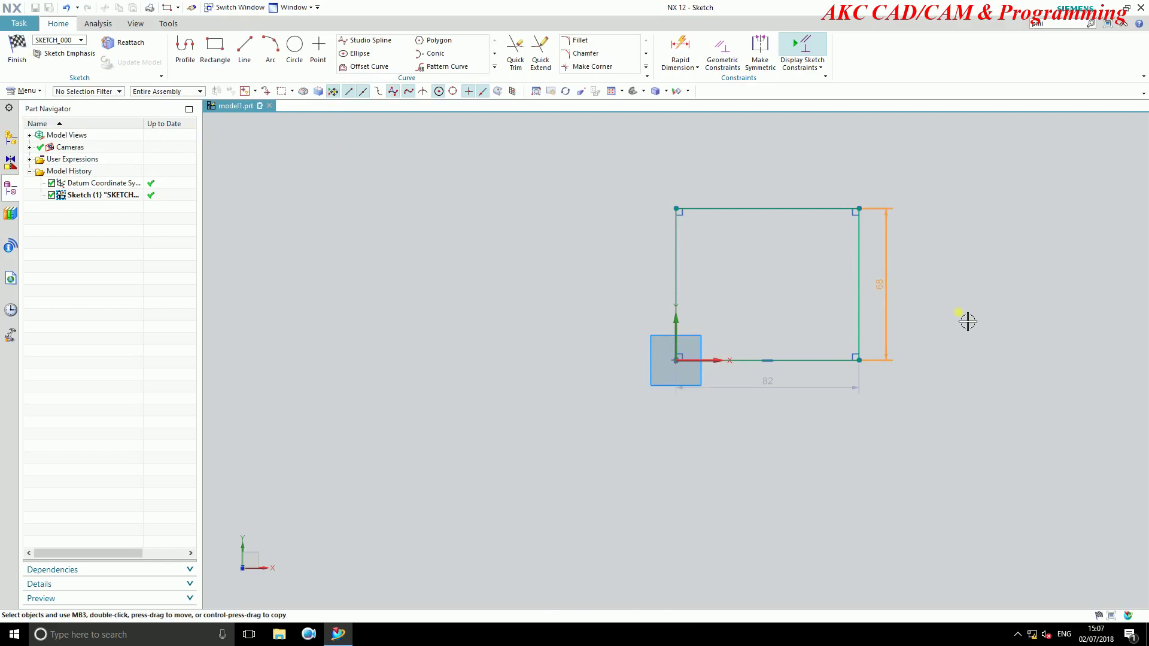
Set the rectangle's height and width dimensions to 80 mm and finish the sketch.
key("Return")
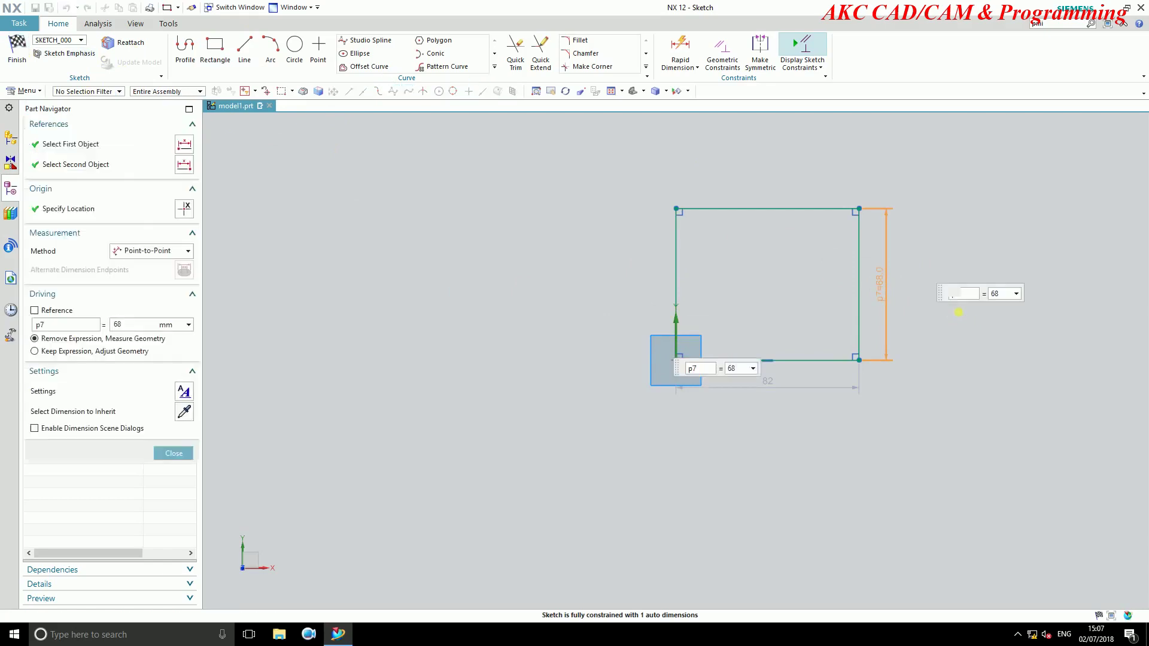
type("80")
key("Return")
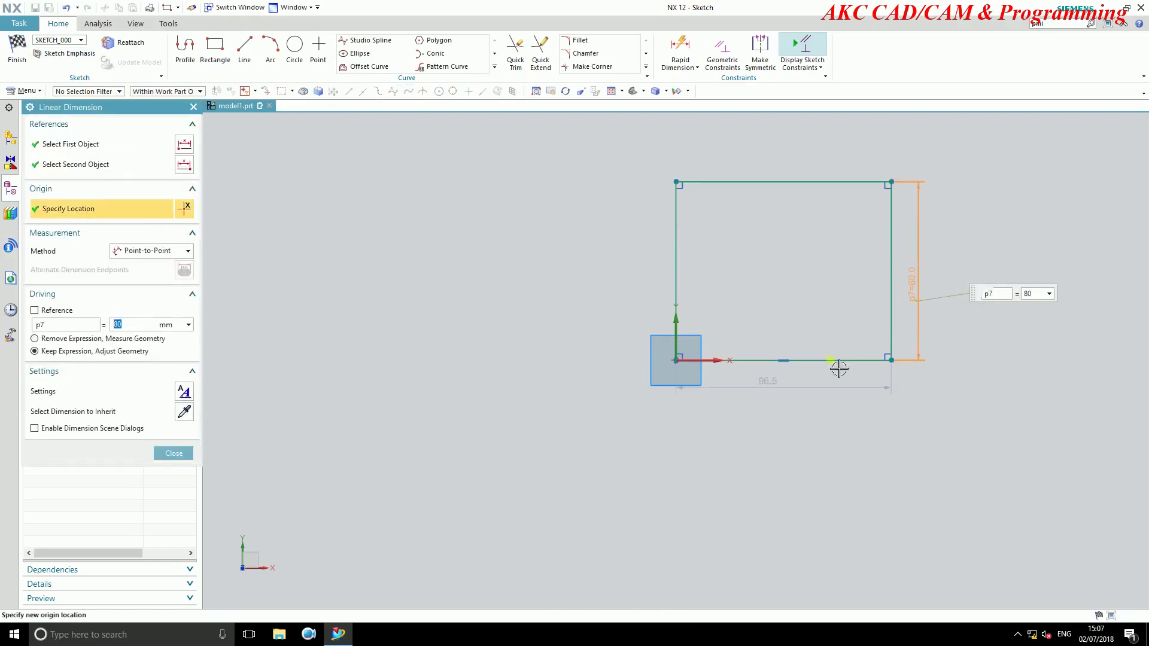
left_click(776, 390)
type("8")
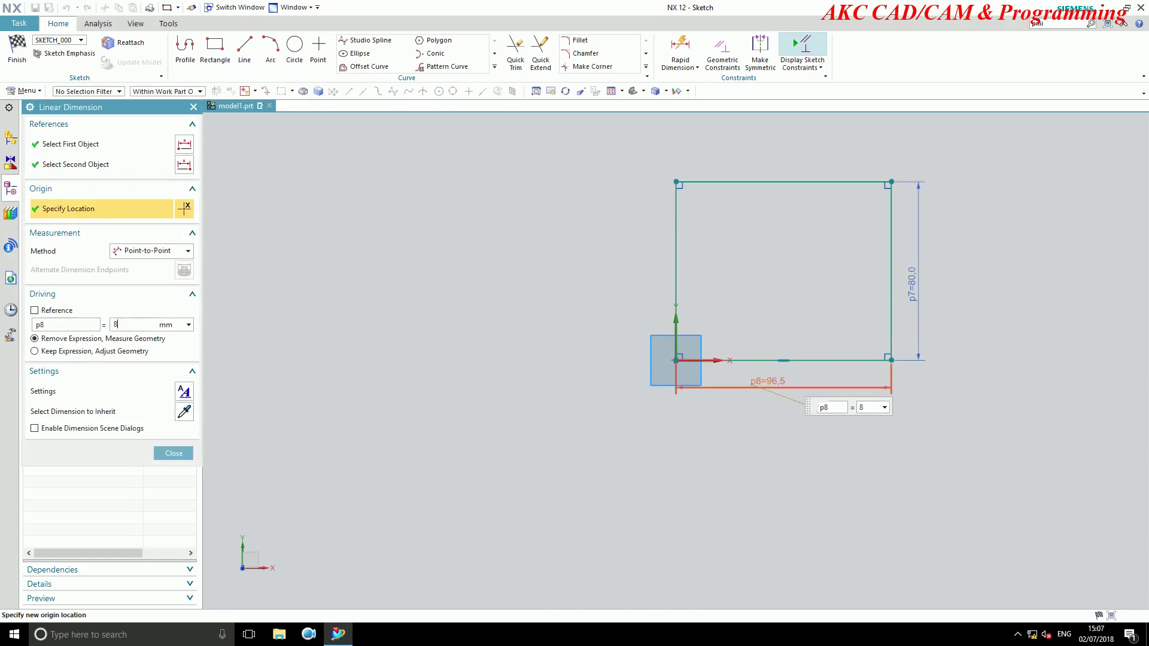
key("Return")
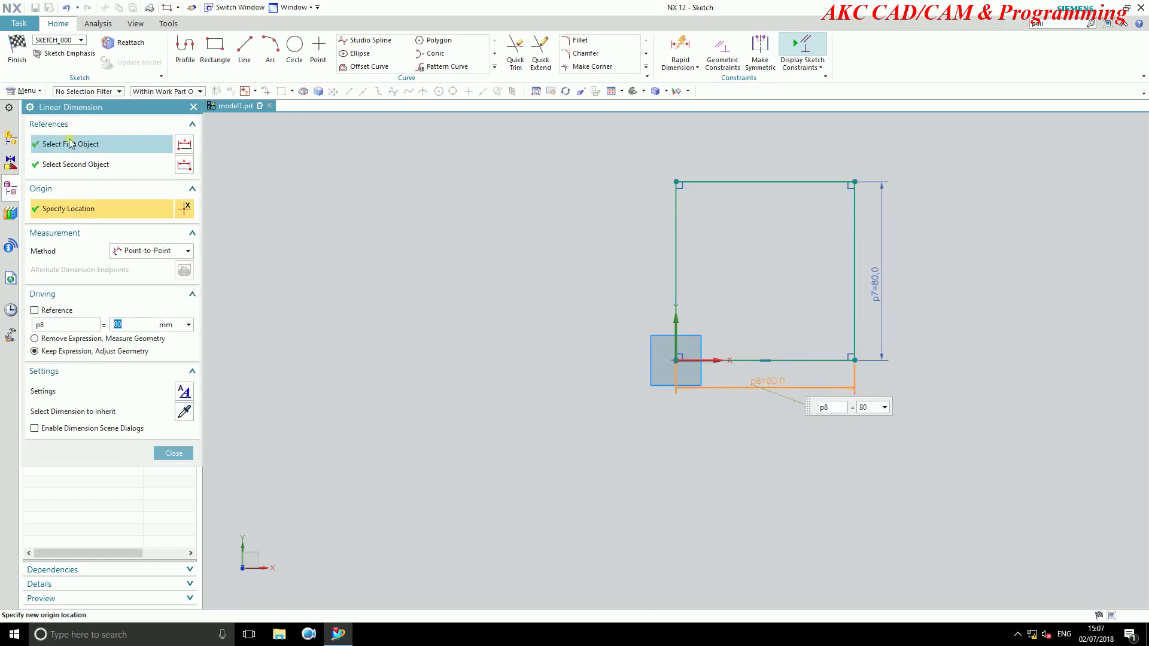
left_click(193, 108)
left_click(16, 51)
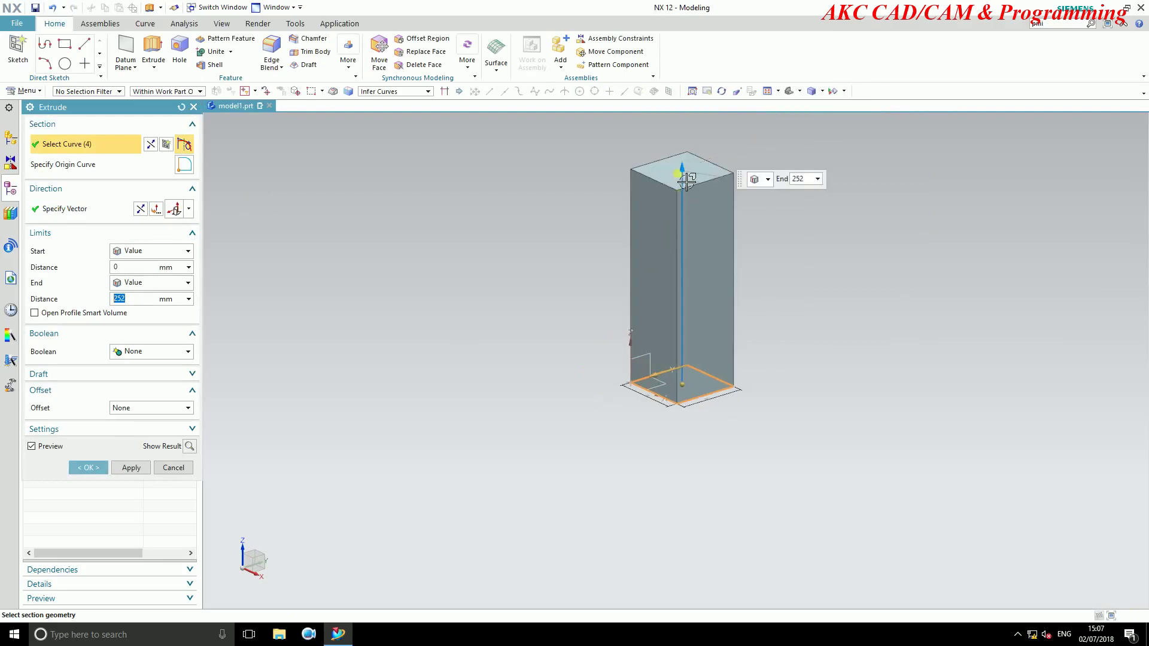
Extrude the square sketch to a 50 mm end distance as a new solid.
left_click_drag(683, 173, 706, 302)
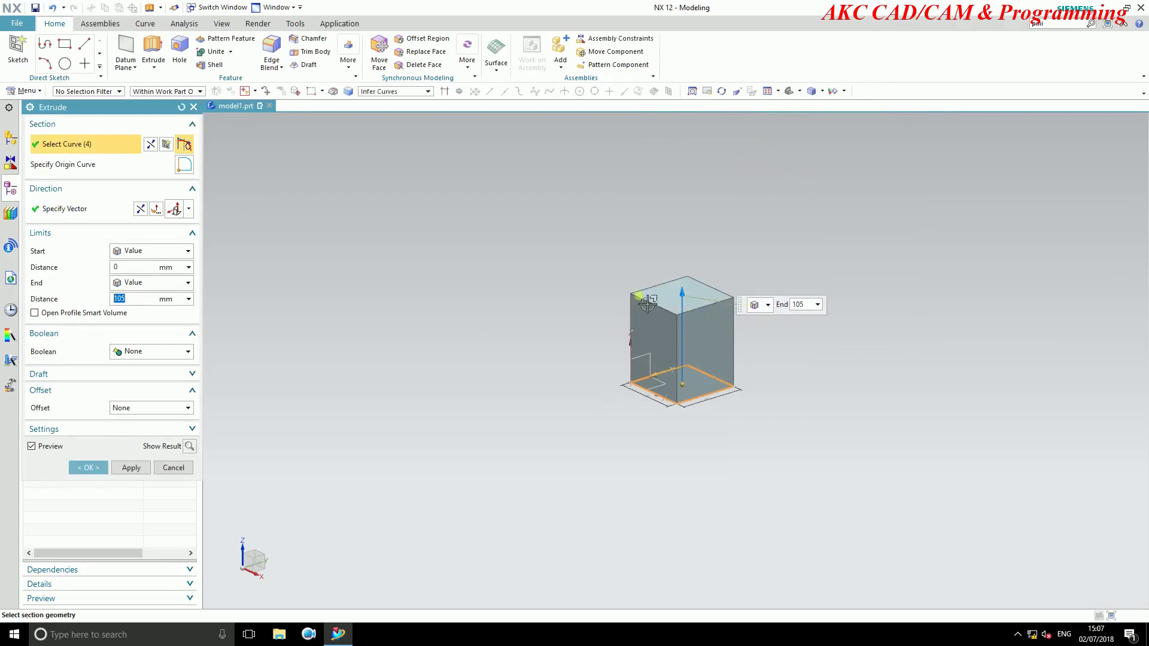
left_click_drag(706, 303, 701, 355)
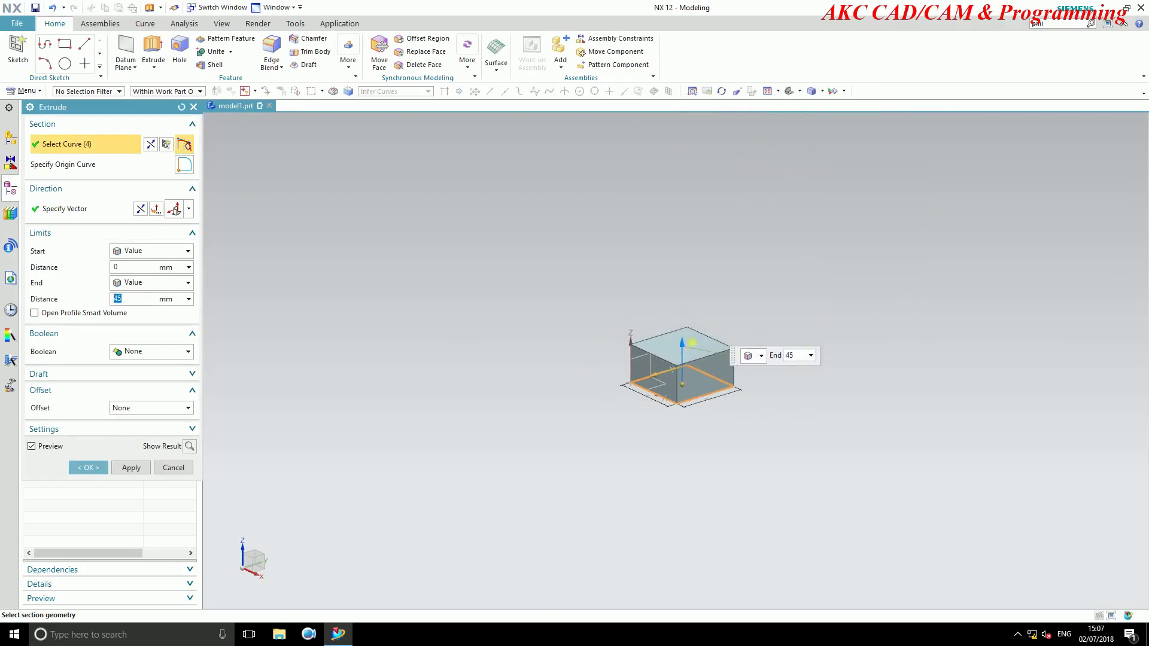
left_click(800, 356)
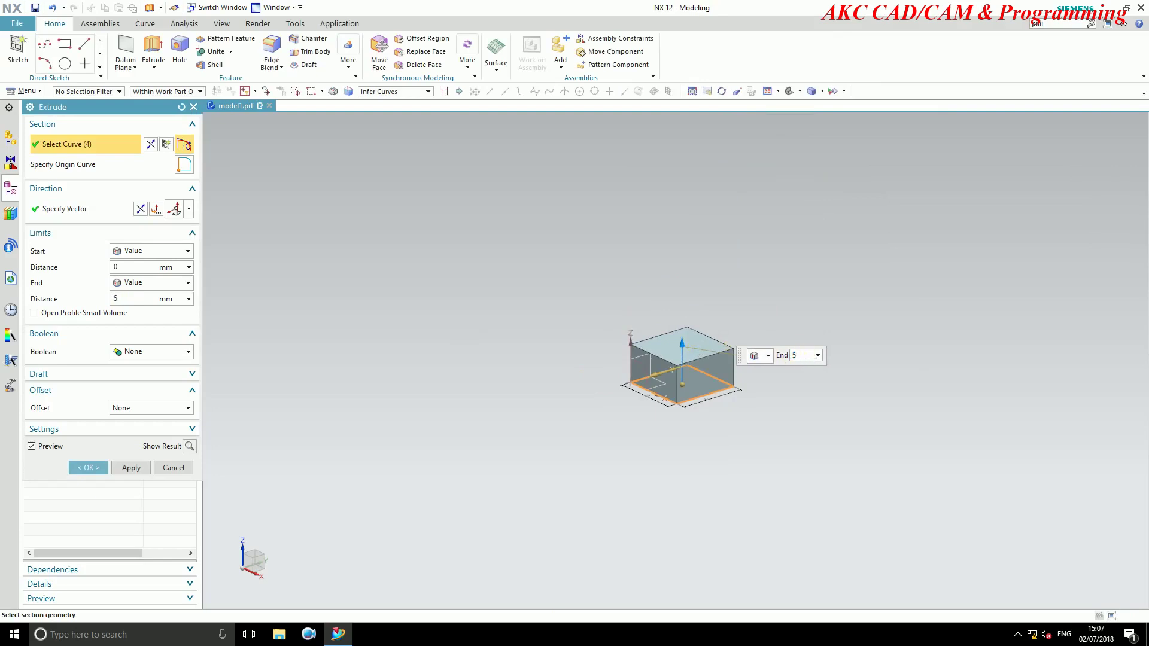
type("0")
key("Return")
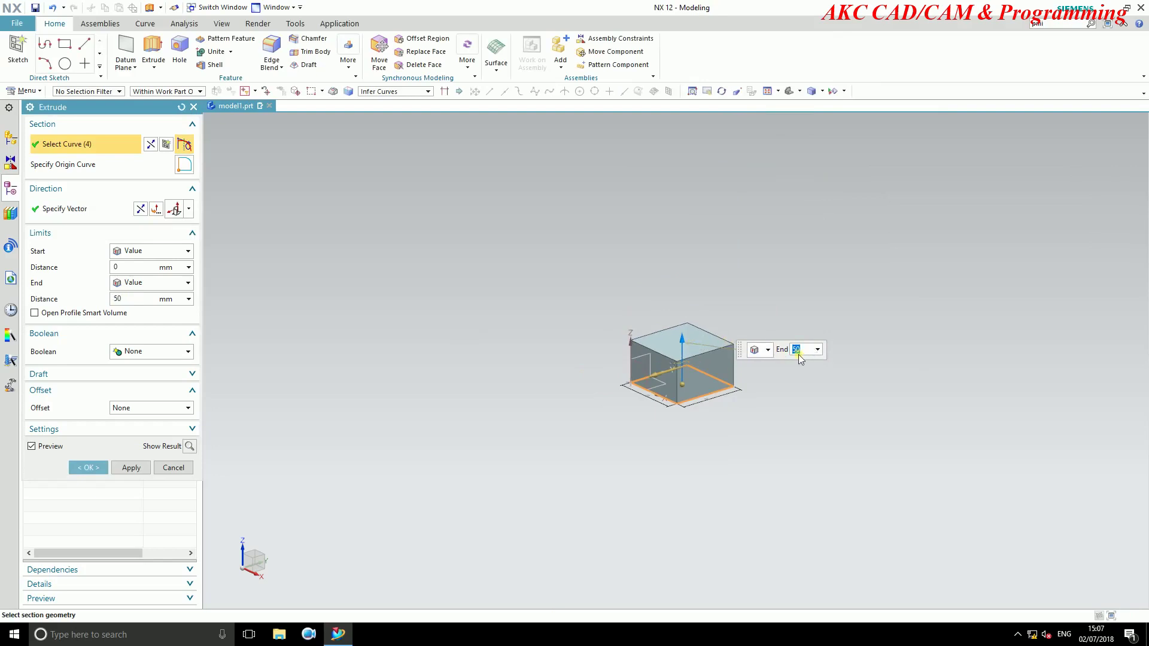
left_click(91, 467)
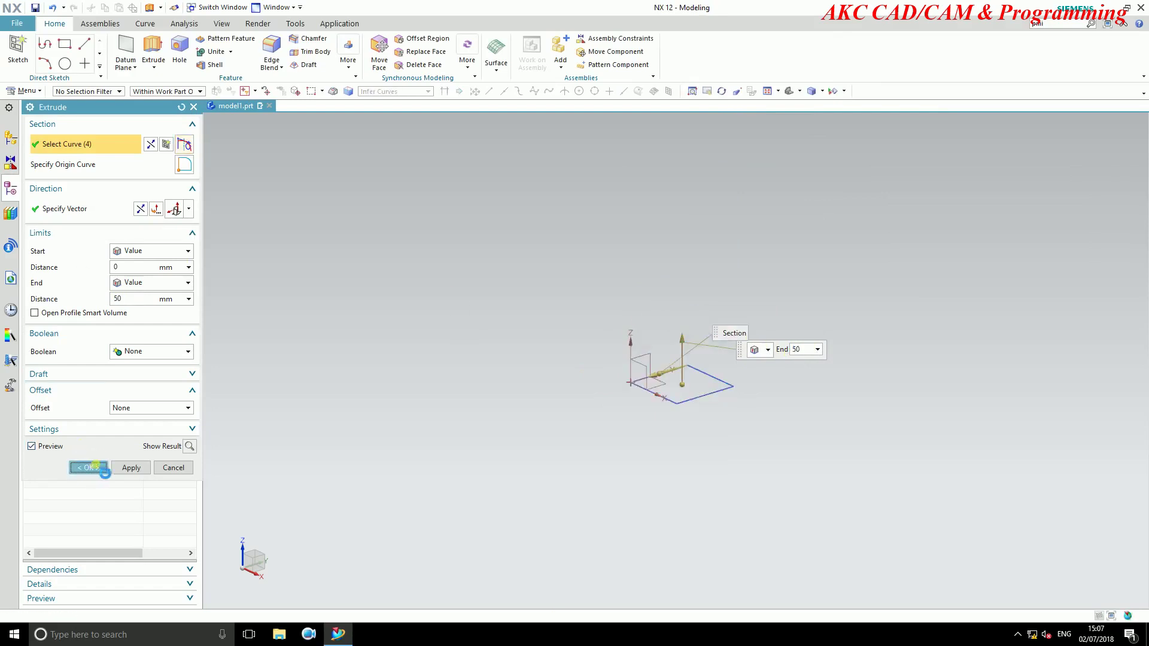
Start a new extrude and draw a circle on the block's top face.
left_click(148, 49)
left_click(688, 349)
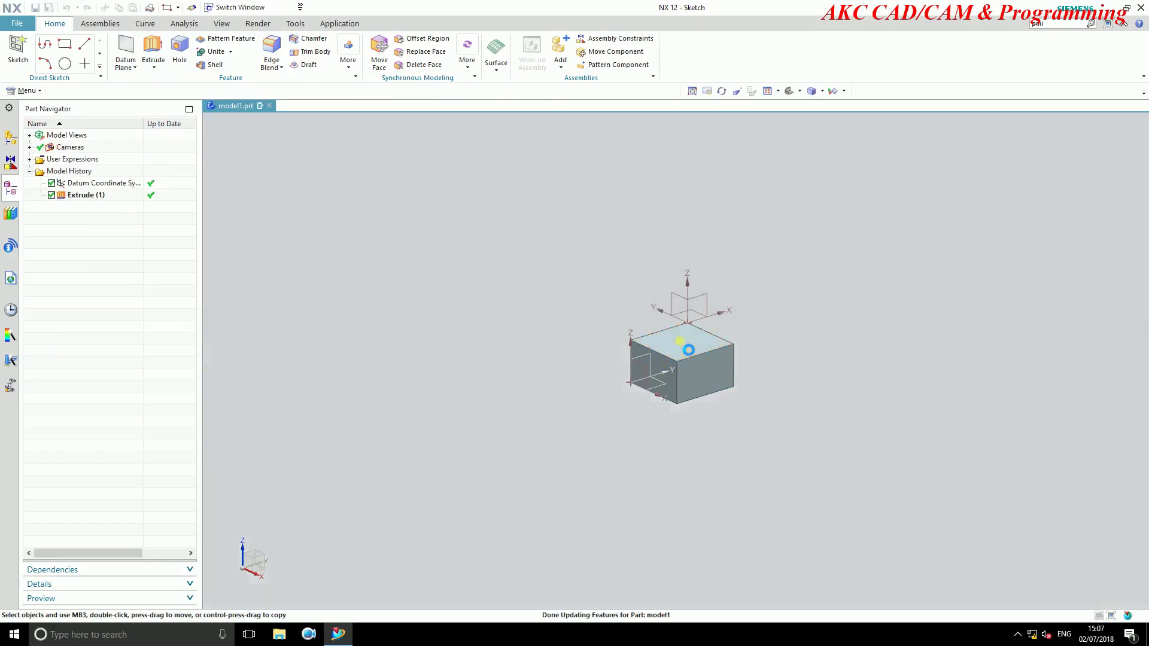
key("o")
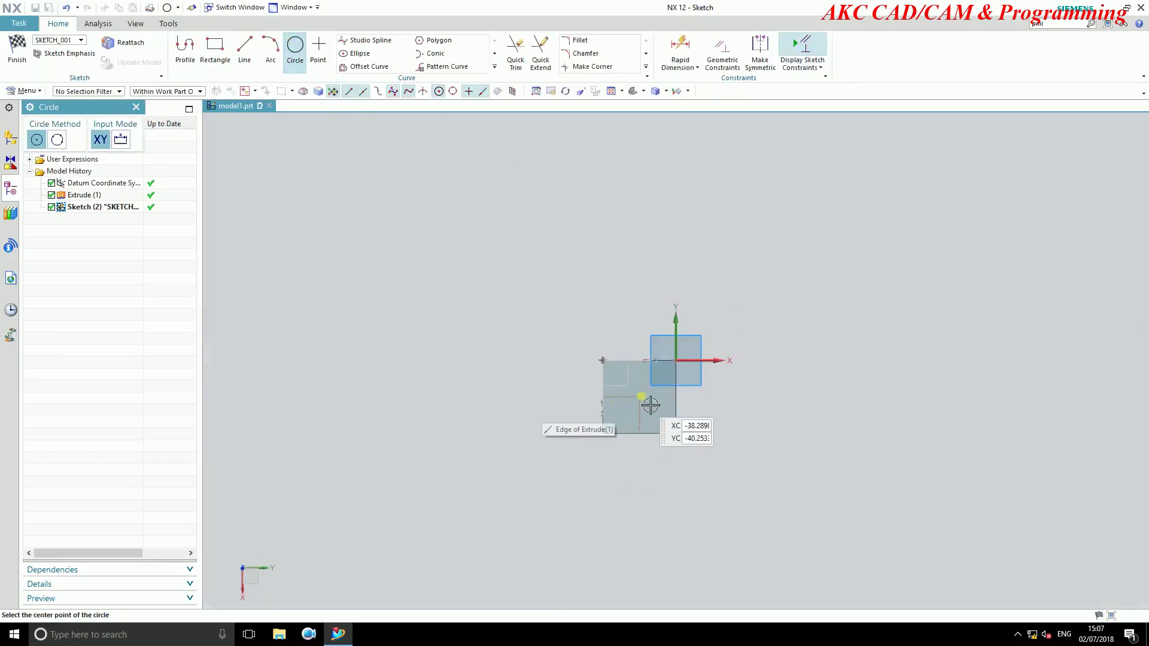
left_click(640, 397)
left_click(648, 385)
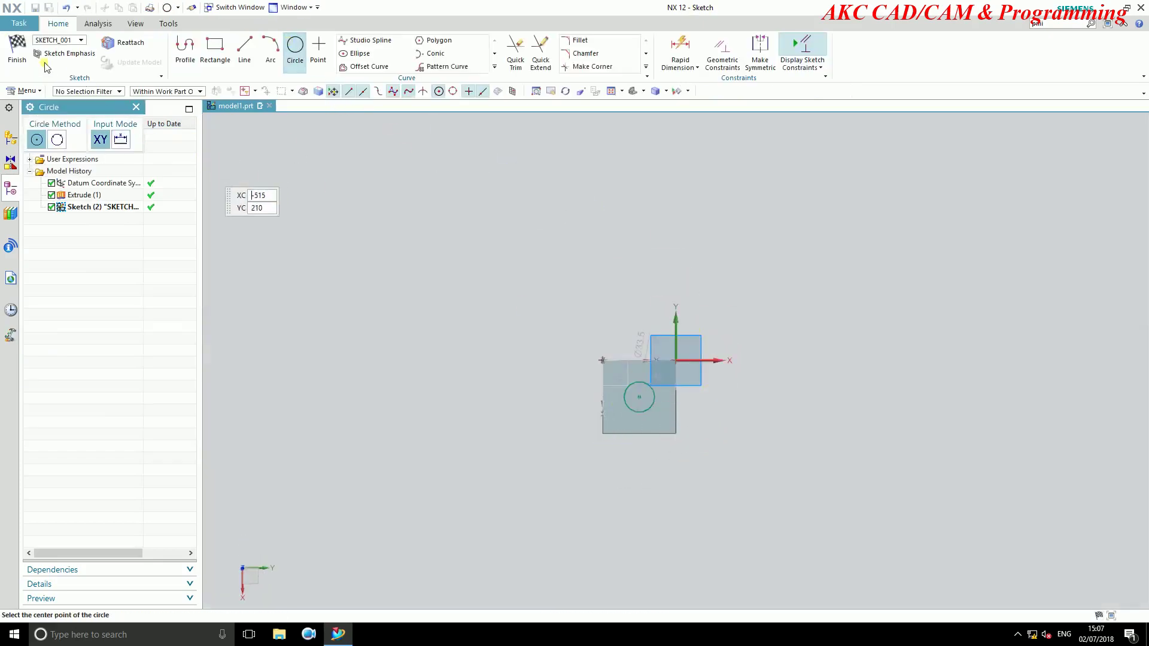
Dimension the circle's diameter to 33 mm.
left_click(680, 48)
scroll(677, 412, "up", 1)
scroll(670, 407, "up", 2)
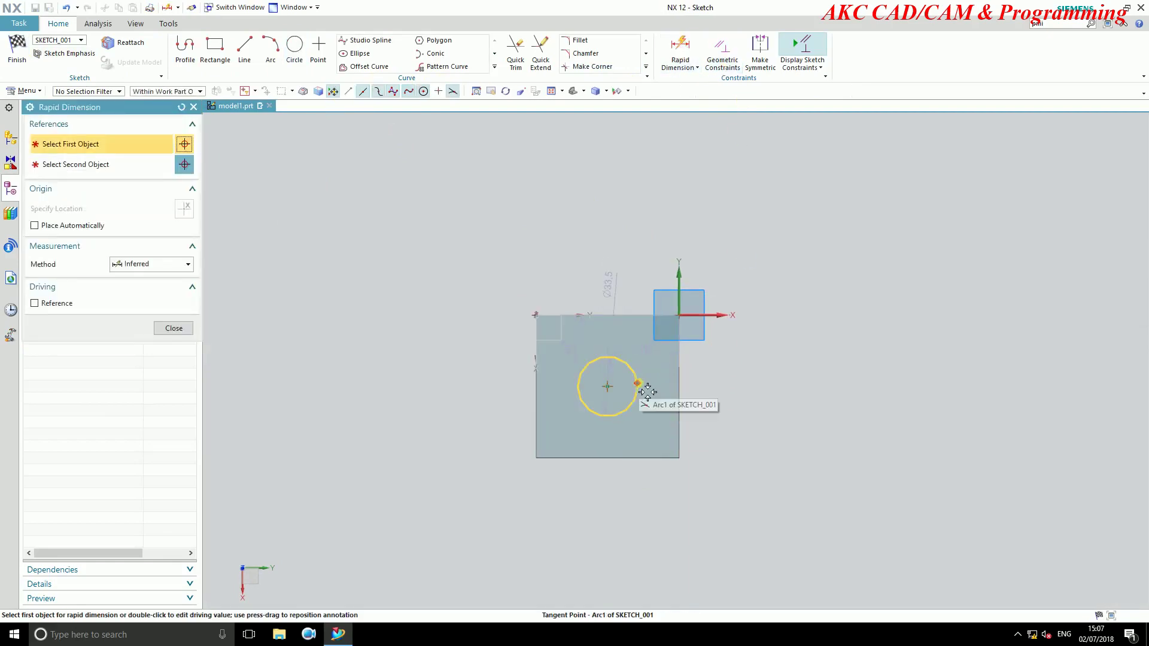
left_click(647, 385)
left_click(749, 384)
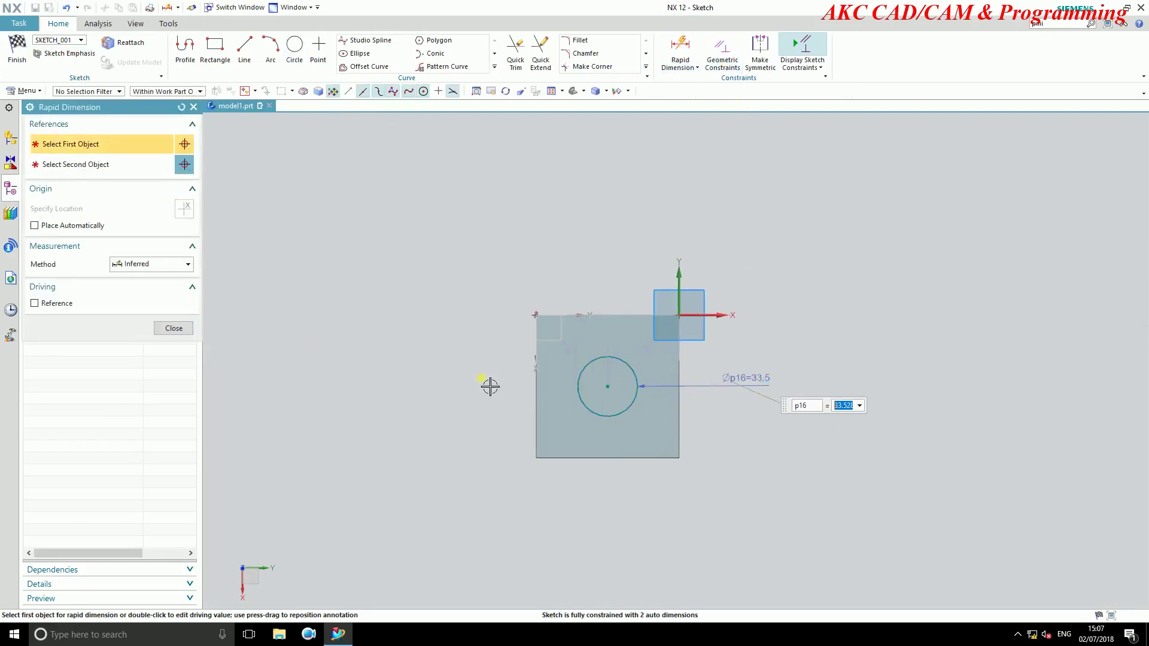
type("33")
key("Return")
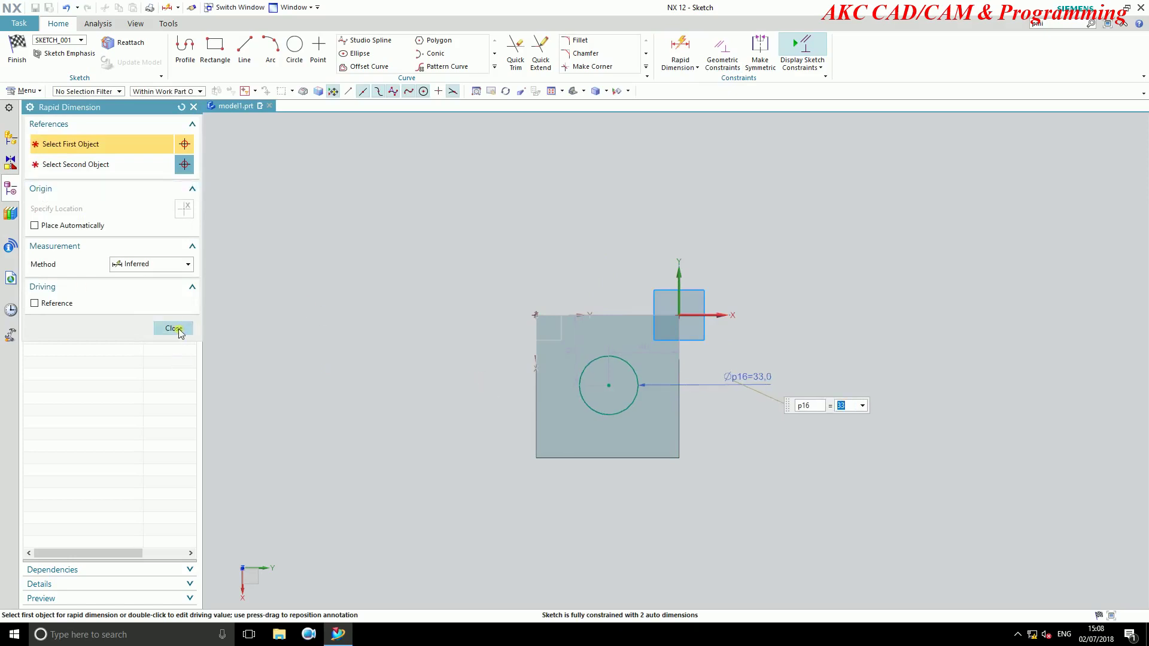
Locate the circle centre 40 mm from the left and bottom edges, then finish the sketch.
left_click(607, 385)
left_click(550, 434)
left_click(547, 570)
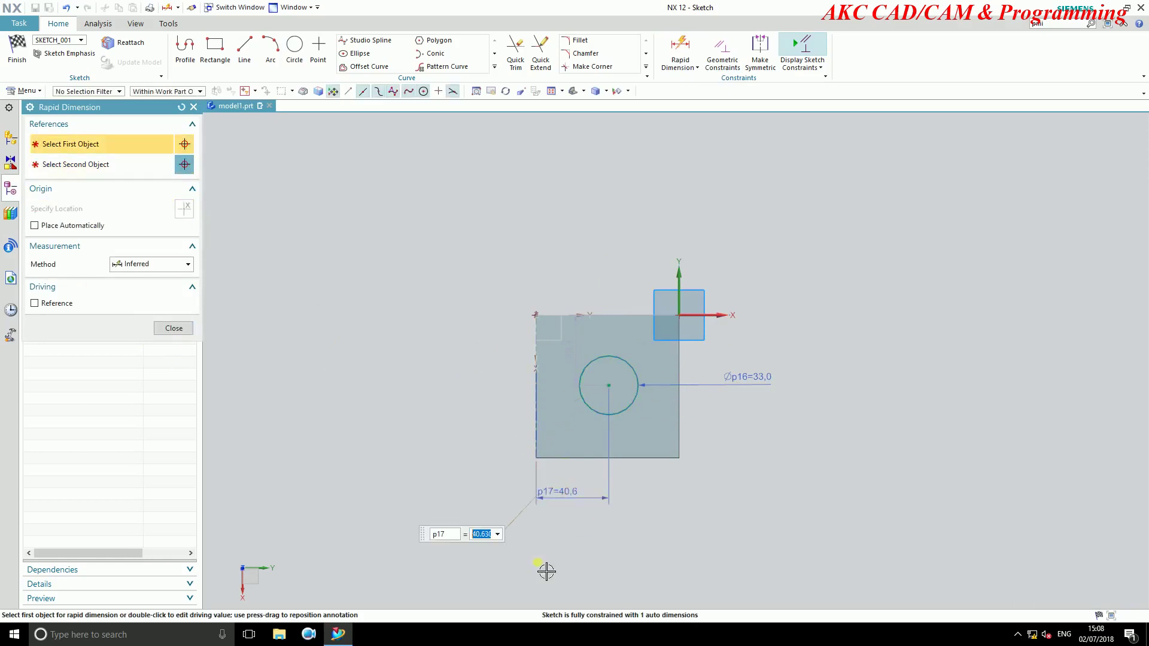
type("40")
key("Return")
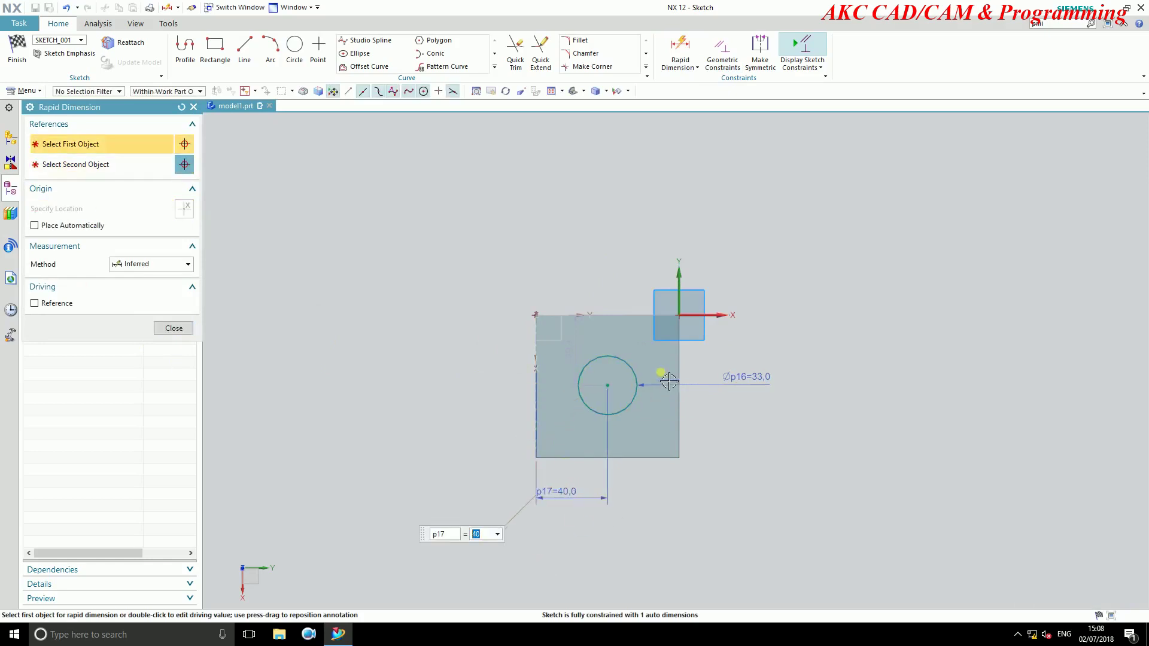
left_click(617, 393)
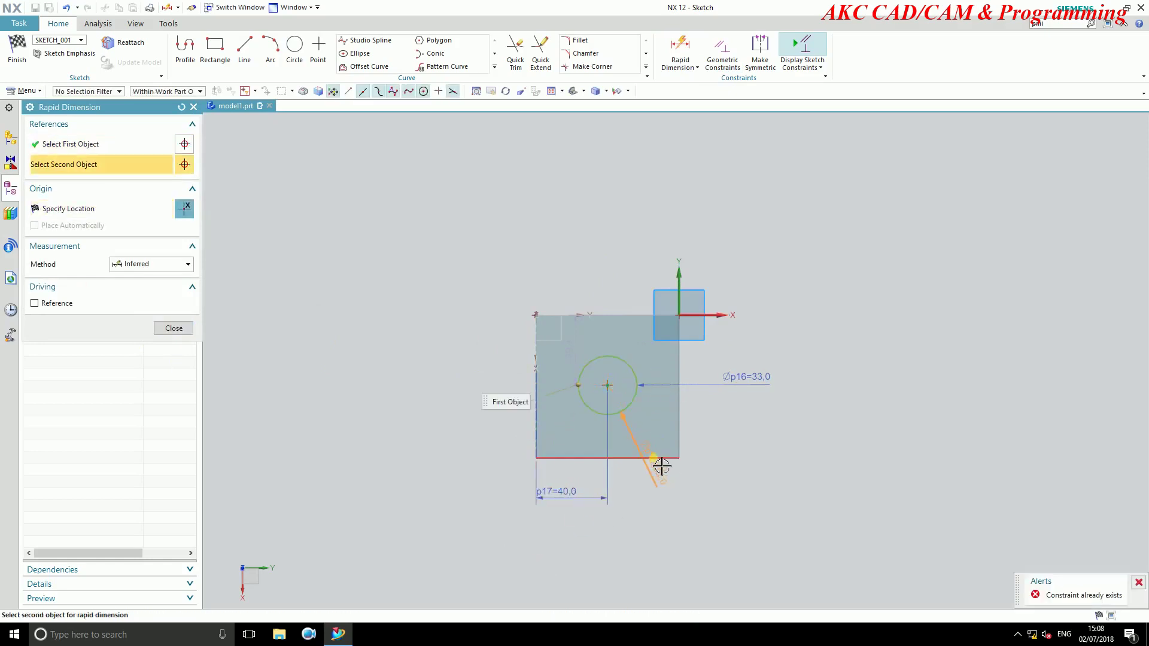
left_click(665, 457)
left_click(740, 440)
key("Return")
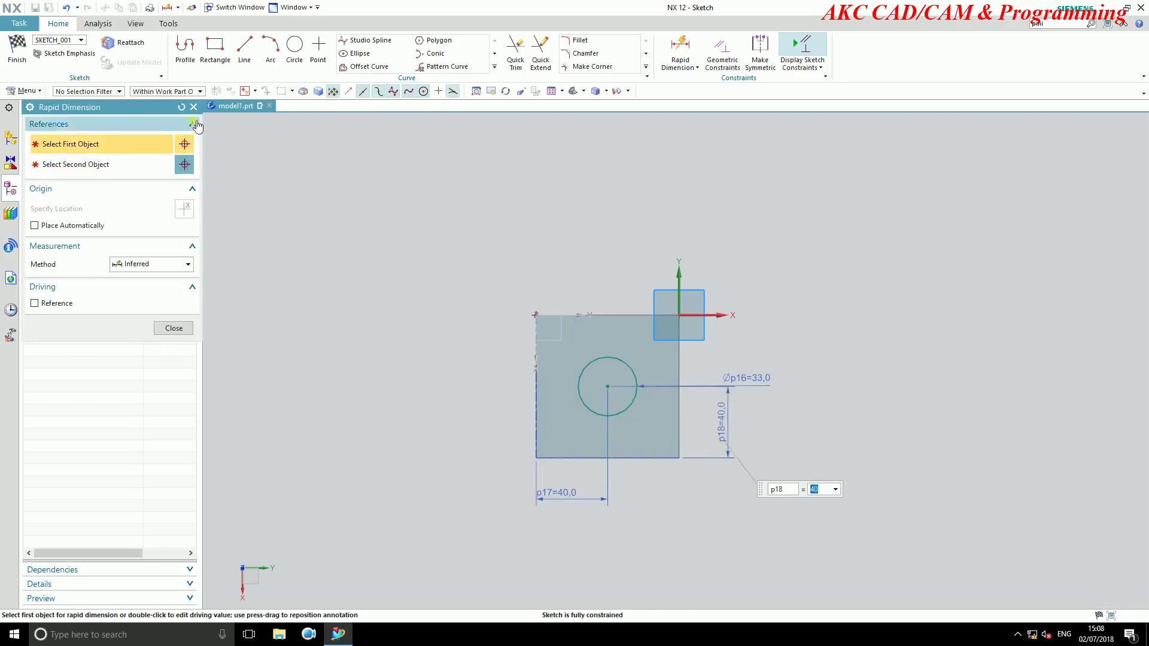
middle_click(199, 128)
left_click(17, 51)
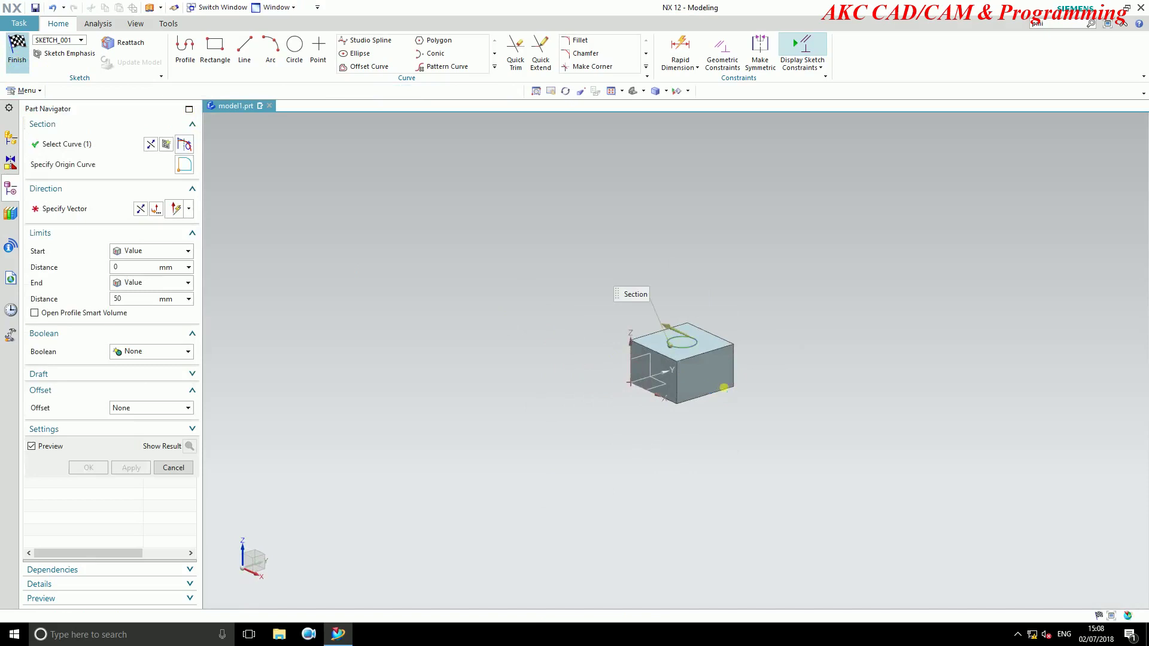
Extrude the circle 25 mm deep with Subtract to cut the hole into the block.
left_click_drag(671, 270, 681, 363)
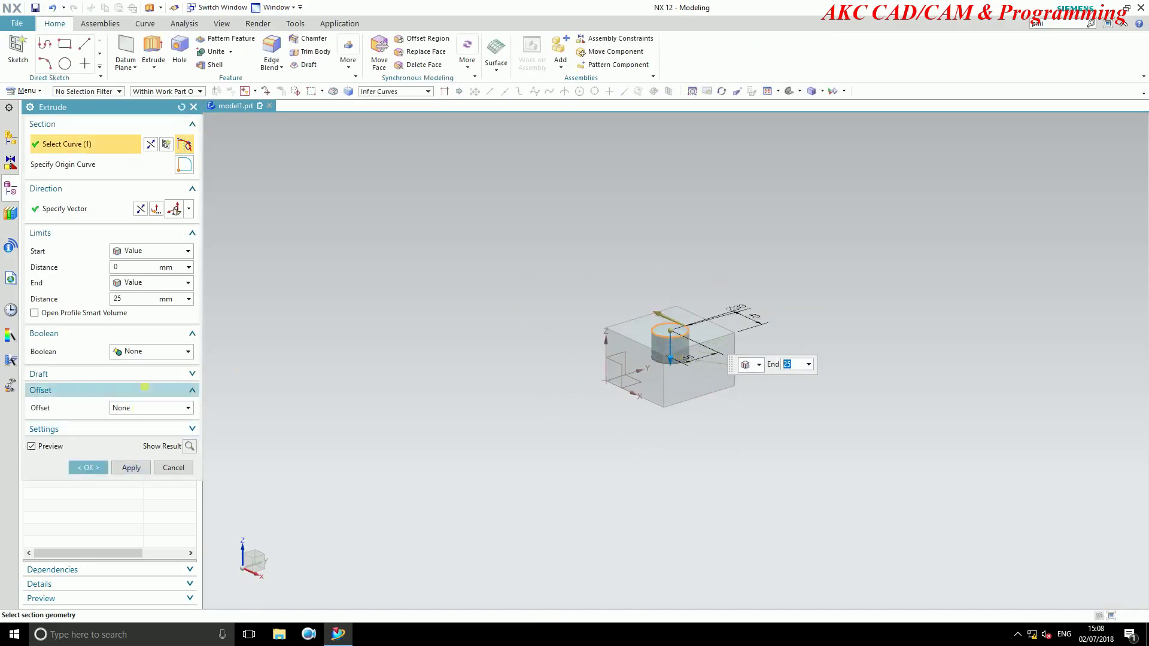
left_click(153, 352)
left_click(132, 391)
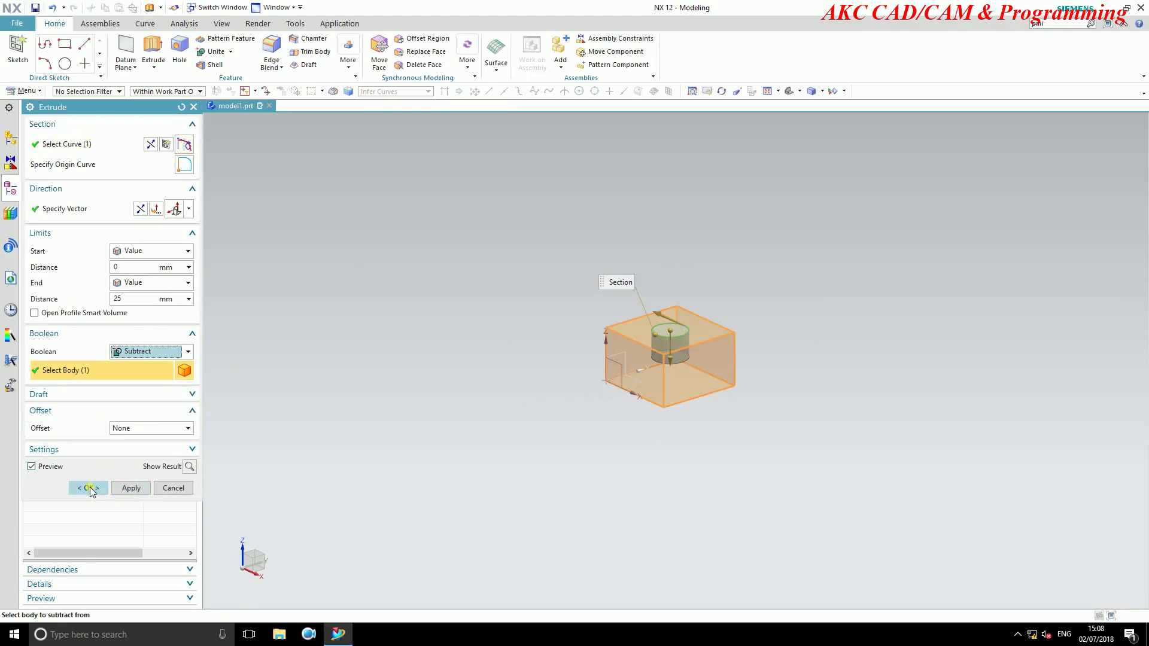
left_click(90, 489)
scroll(736, 372, "up", 5)
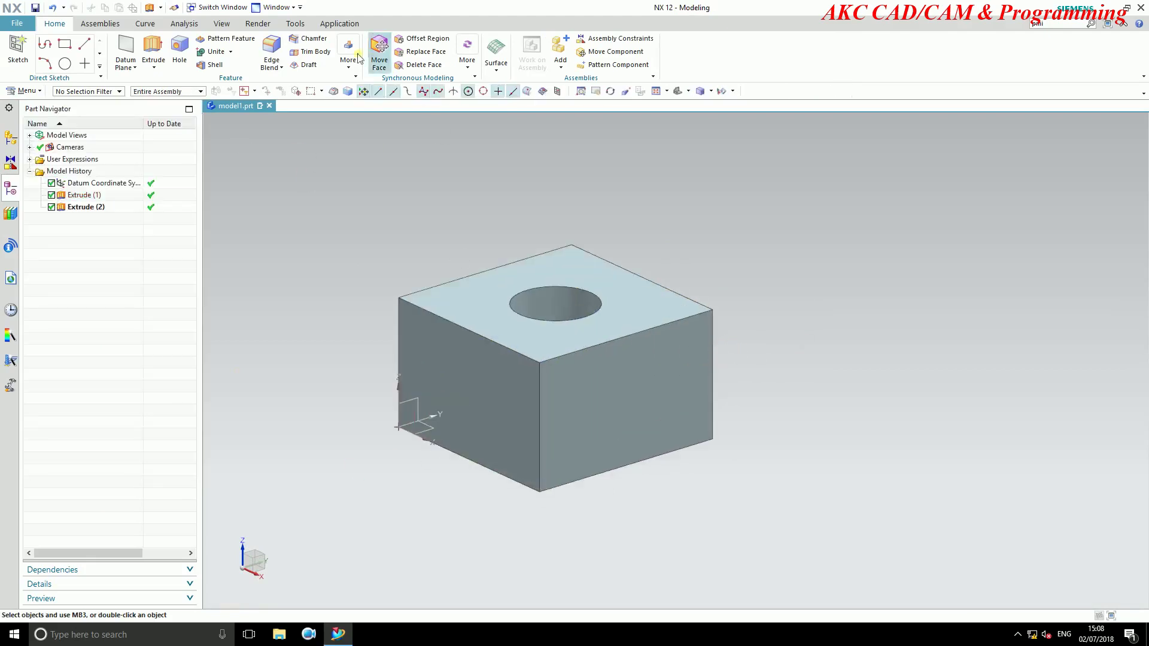
left_click(281, 67)
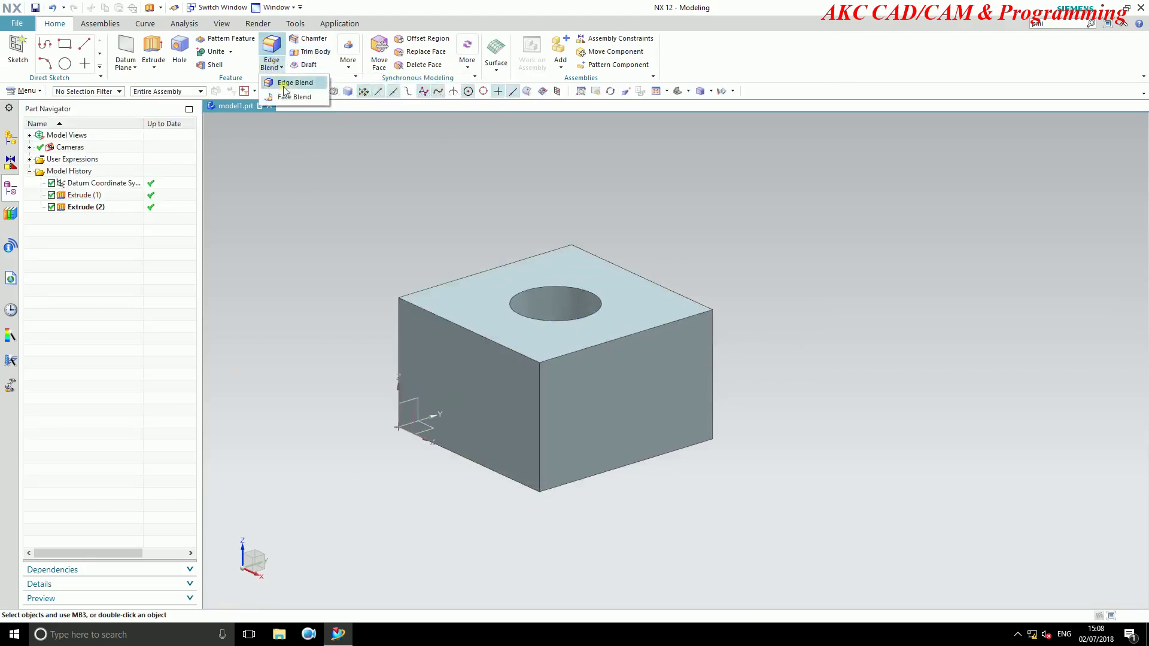
Chamfer the block's top front-right edge with a symmetric 20 mm distance.
left_click(310, 39)
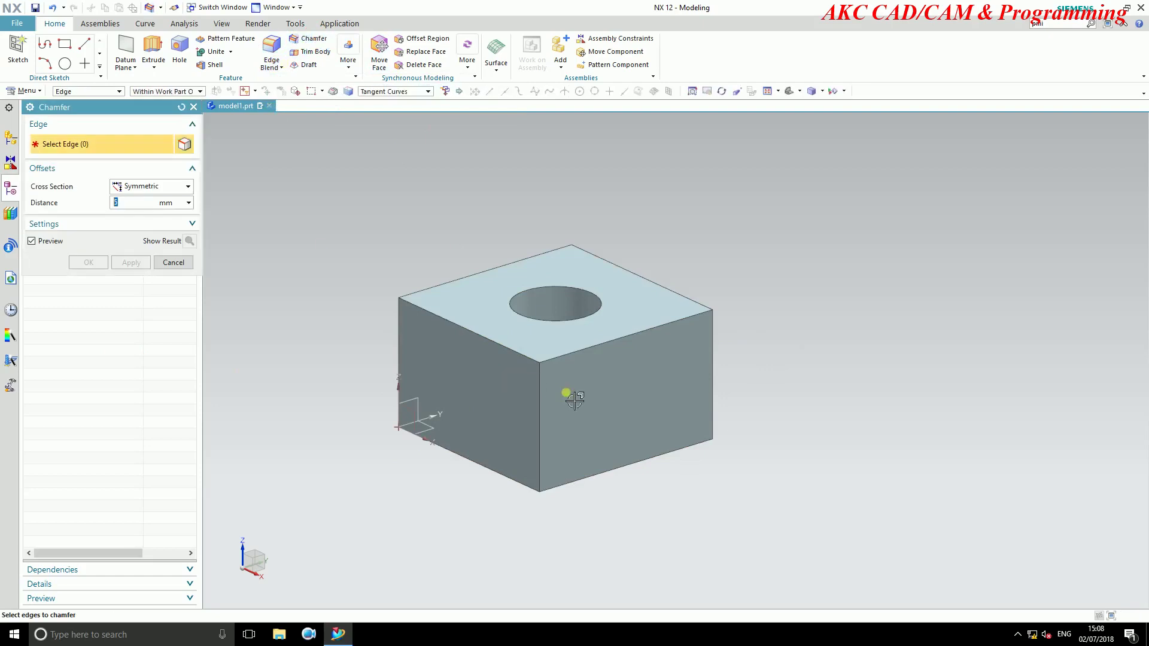
left_click(661, 328)
type("20")
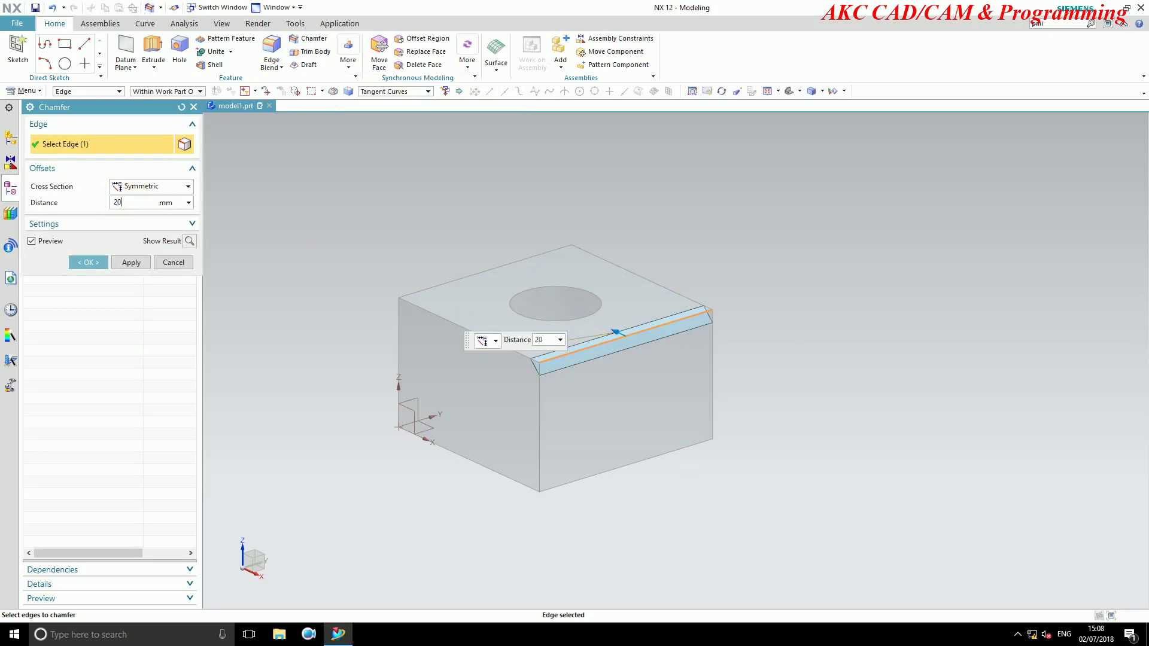
left_click(88, 262)
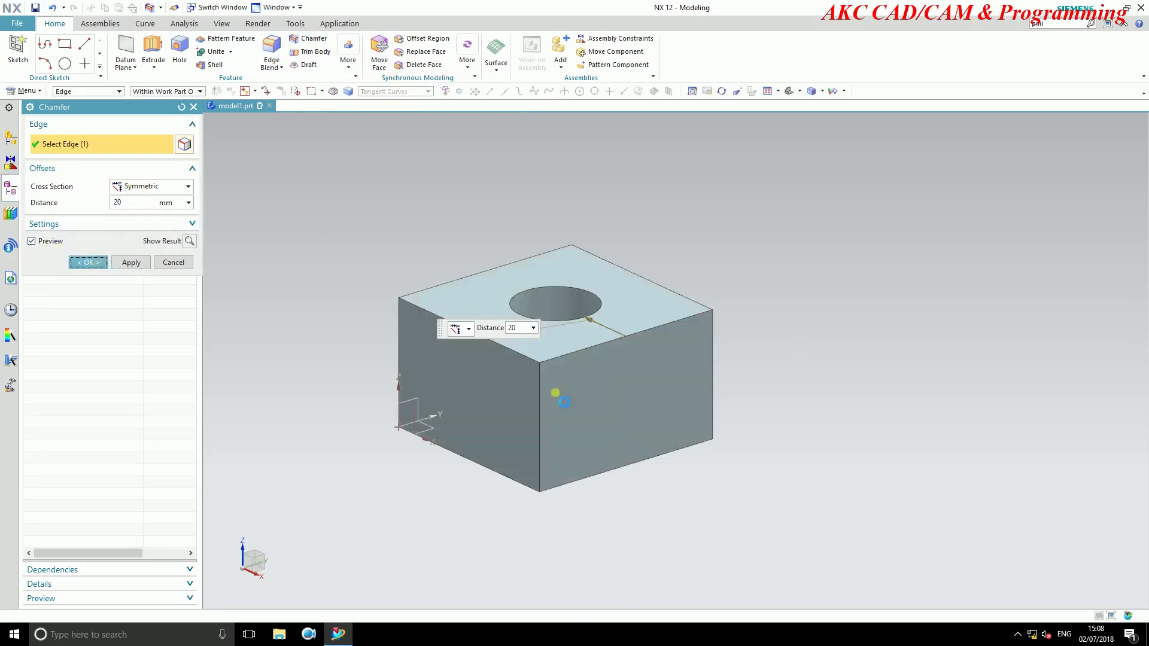
mouse_move(885, 379)
middle_mouse_down()
mouse_move(668, 429)
mouse_move(671, 390)
mouse_move(787, 371)
mouse_move(752, 328)
mouse_move(705, 399)
mouse_move(800, 359)
mouse_move(736, 371)
middle_mouse_up()
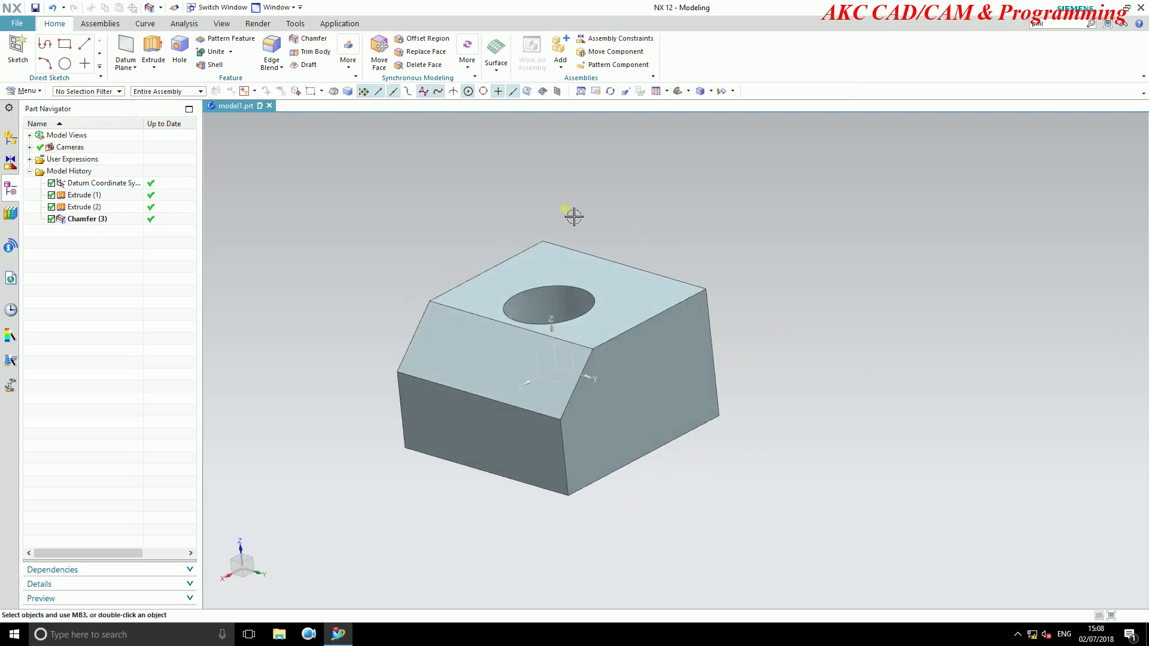
Switch to the PMI application and show its annotation tools.
left_click(339, 24)
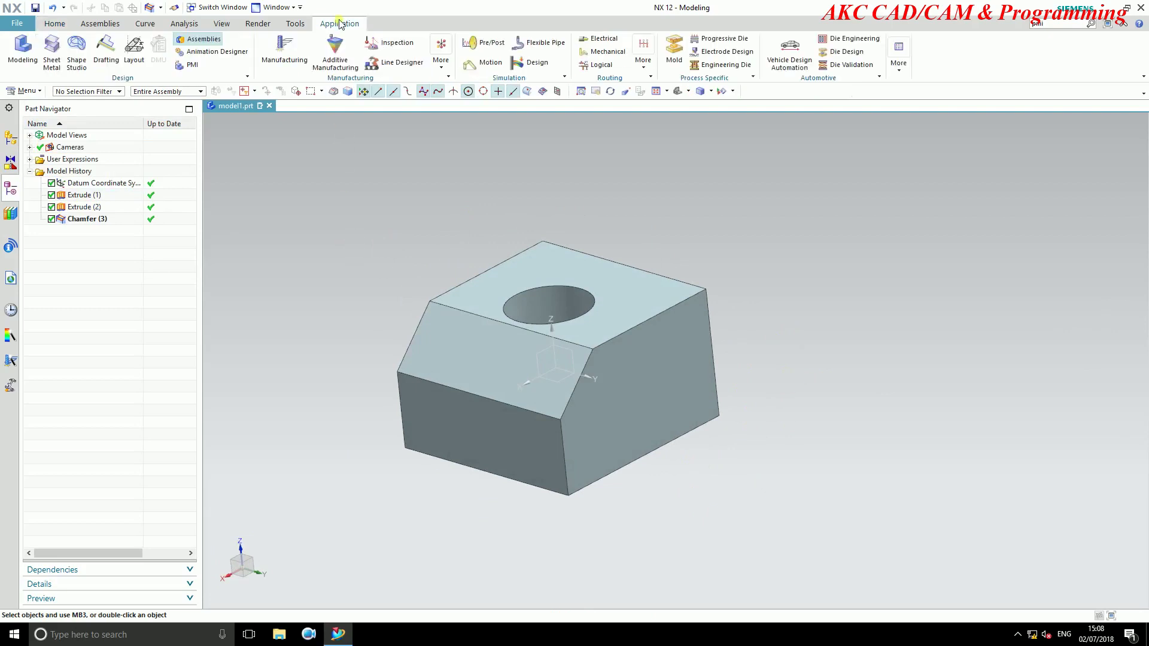
left_click(178, 64)
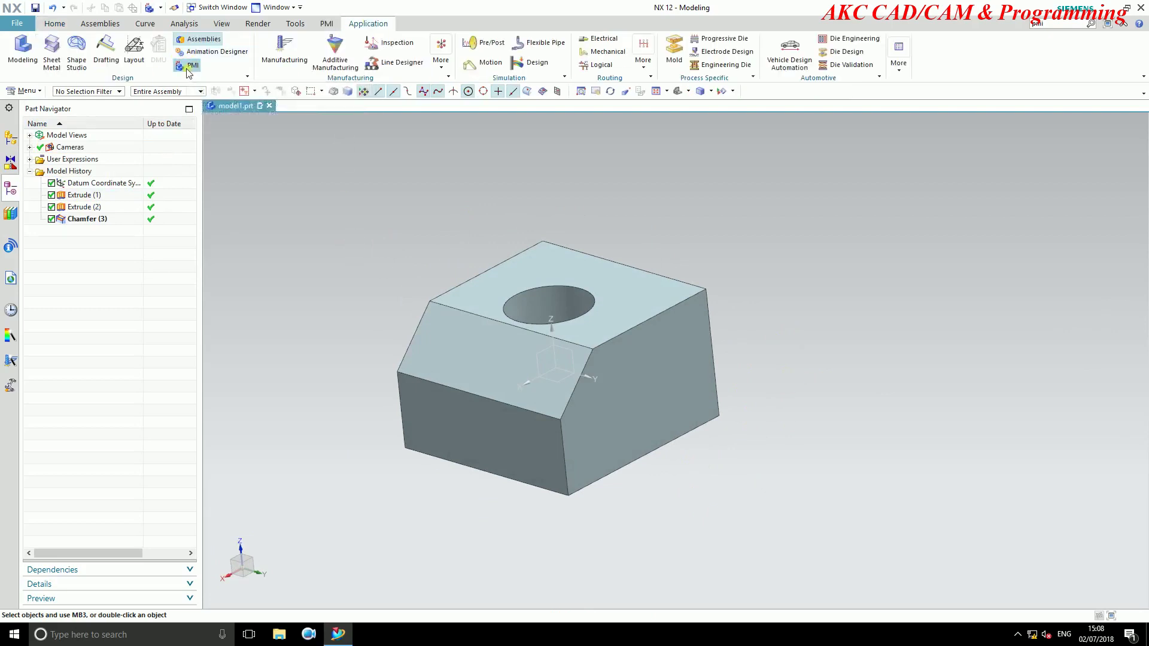
left_click(323, 24)
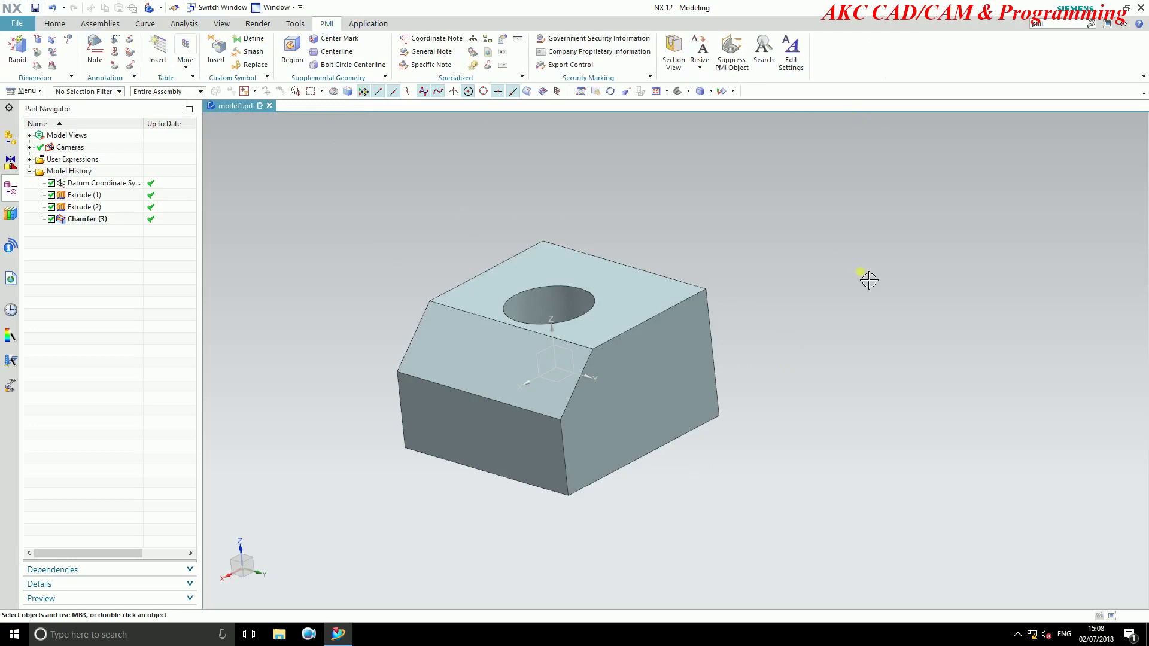
middle_click_drag(854, 361, 809, 354)
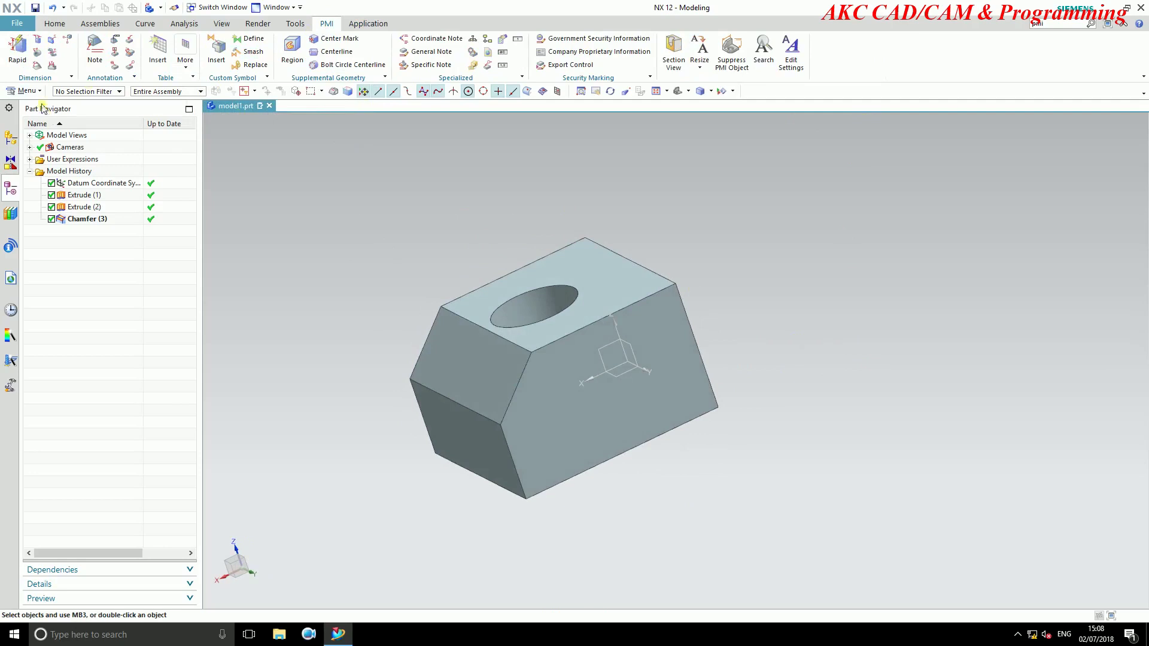
Make the Isometric model view the work view.
left_click(29, 135)
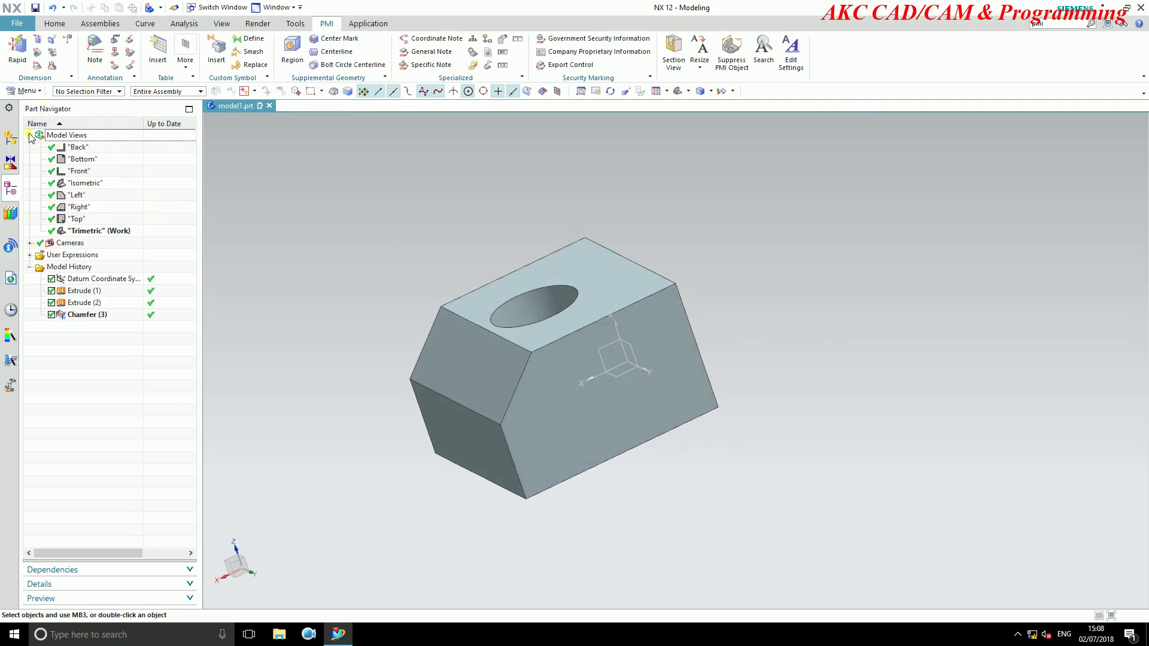
left_click(84, 187)
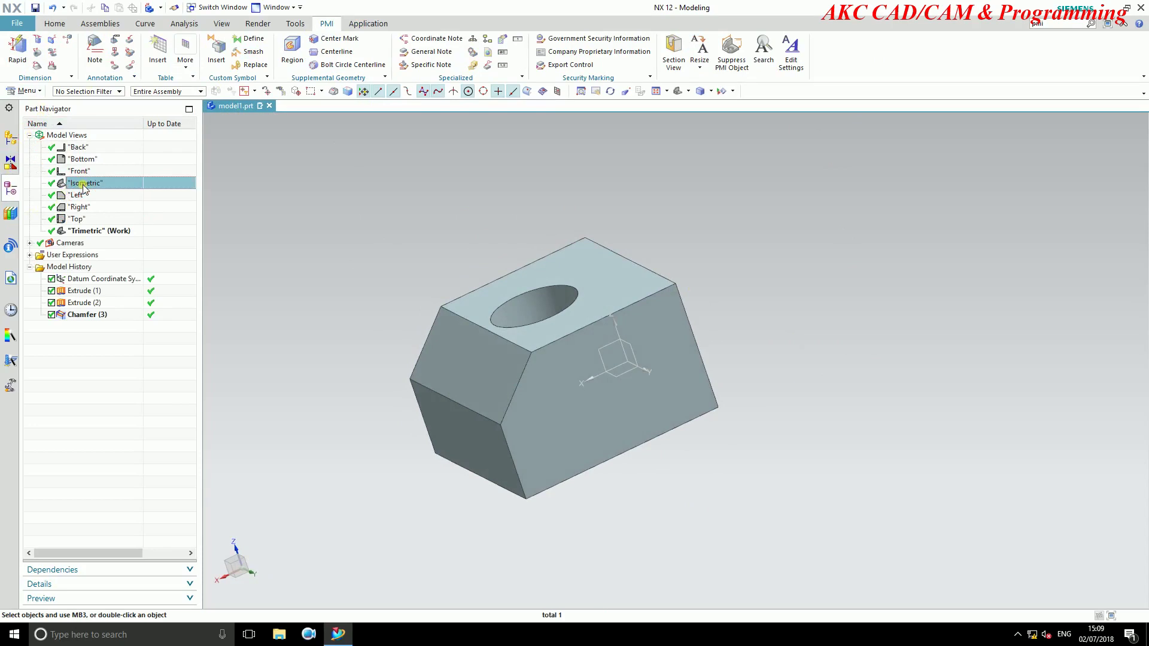
right_click(83, 186)
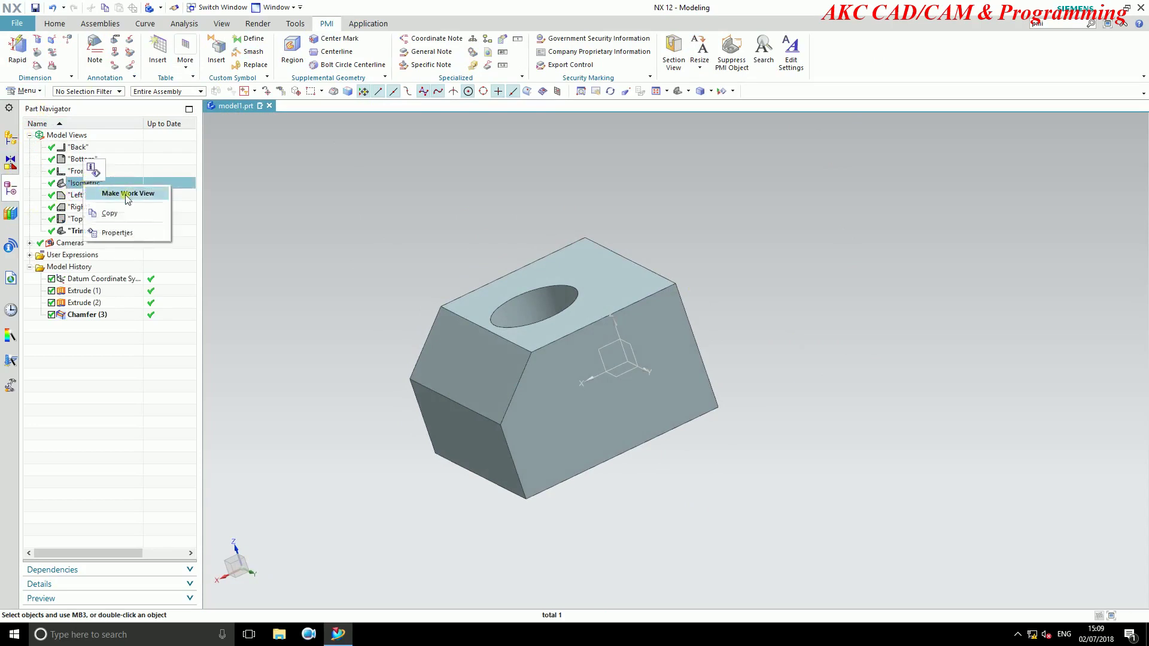
left_click(126, 198)
scroll(413, 330, "down", 3)
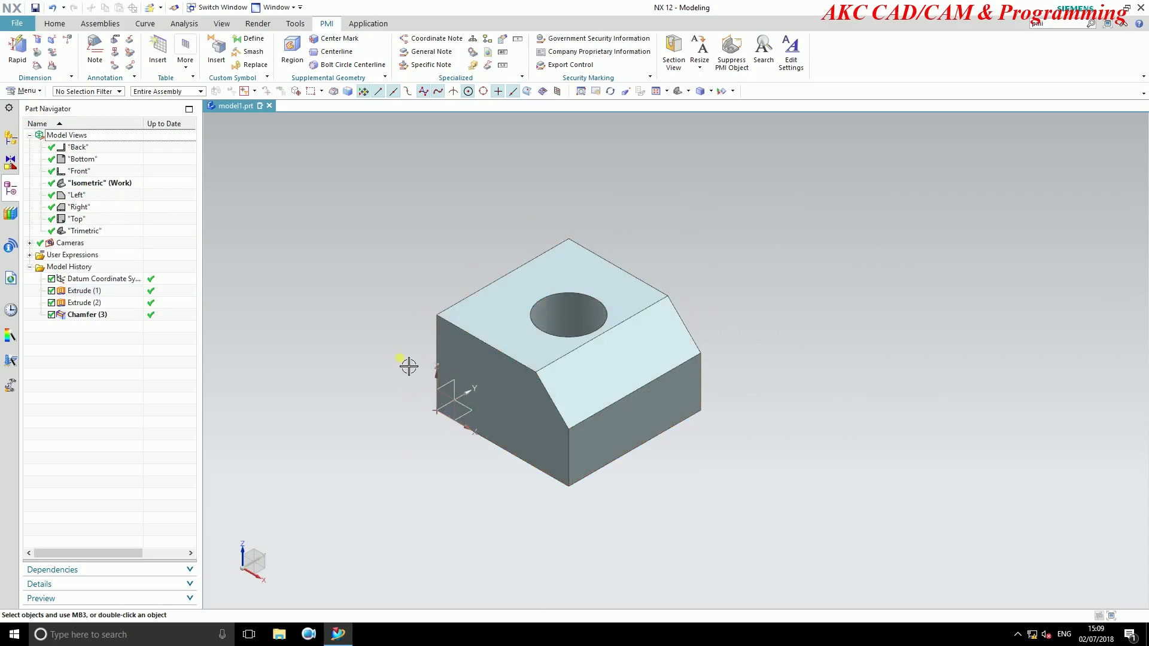
scroll(418, 371, "up", 1)
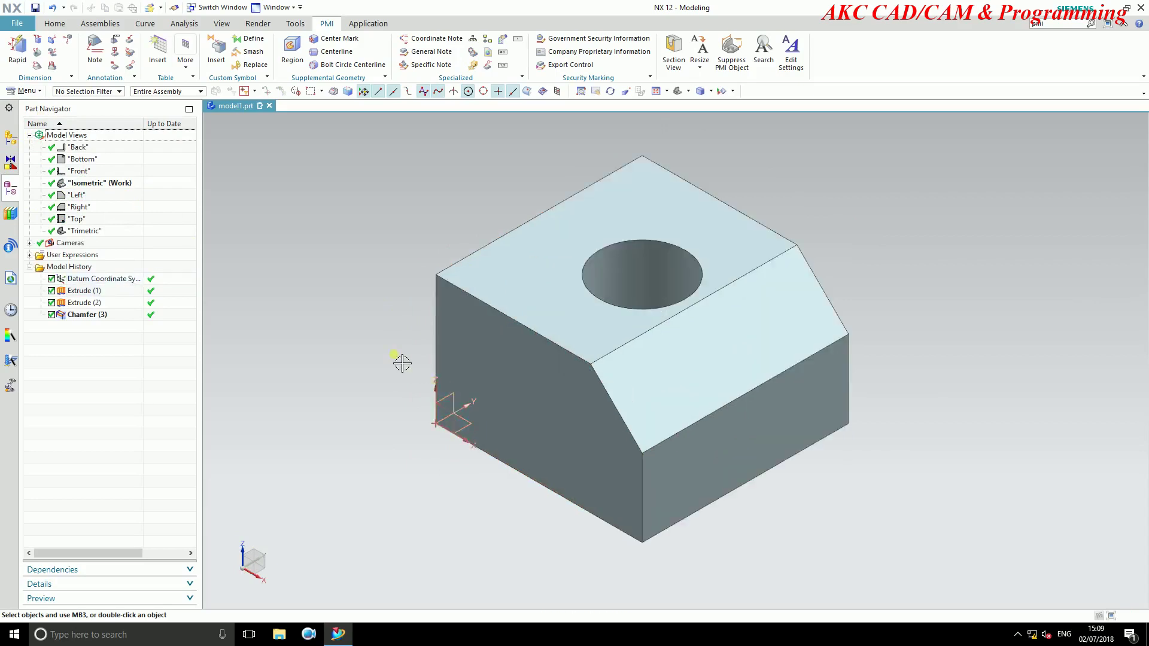
scroll(386, 360, "down", 1)
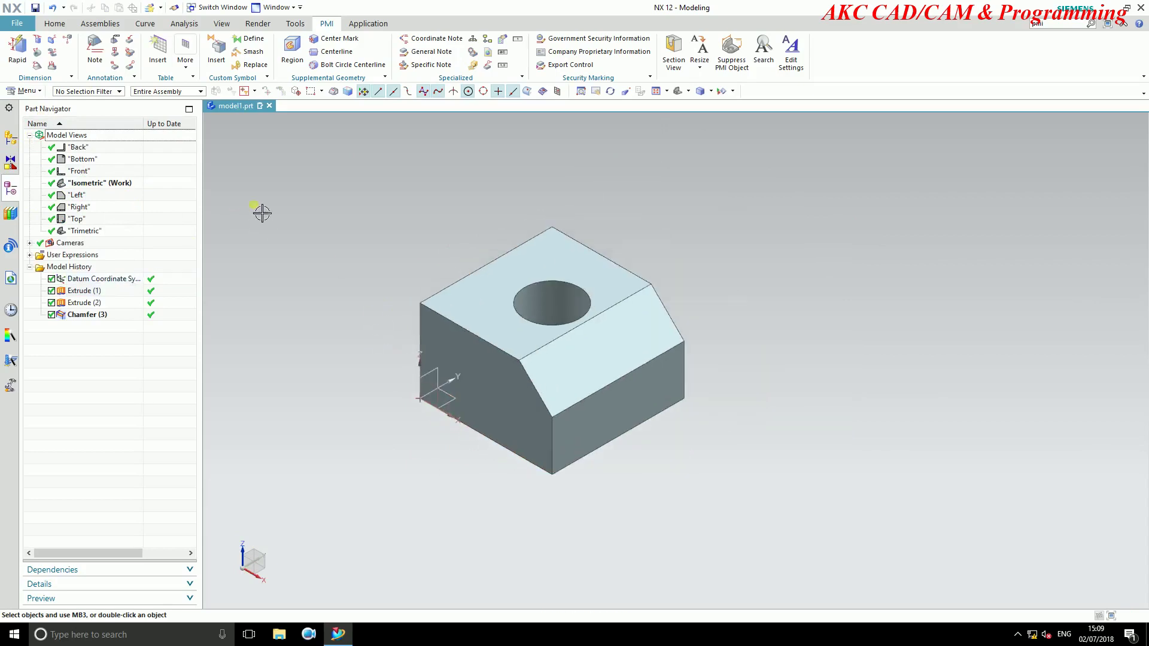
left_click(19, 55)
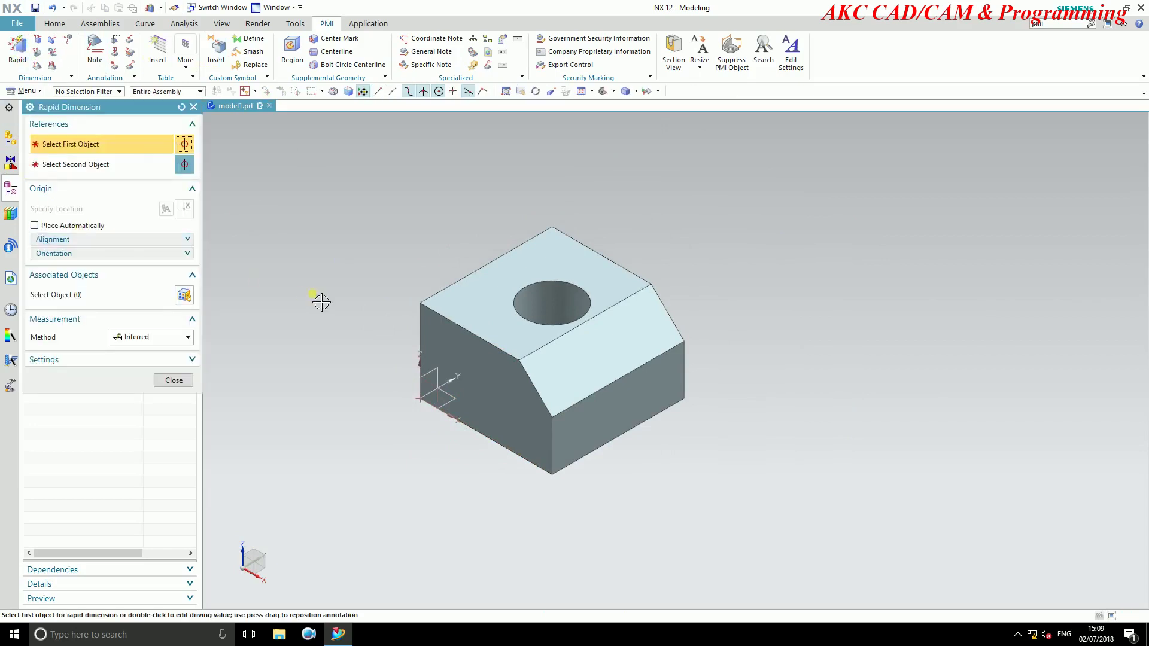
Add 80 mm PMI dimensions along the block's top edge and front bottom edge.
scroll(495, 353, "up", 2)
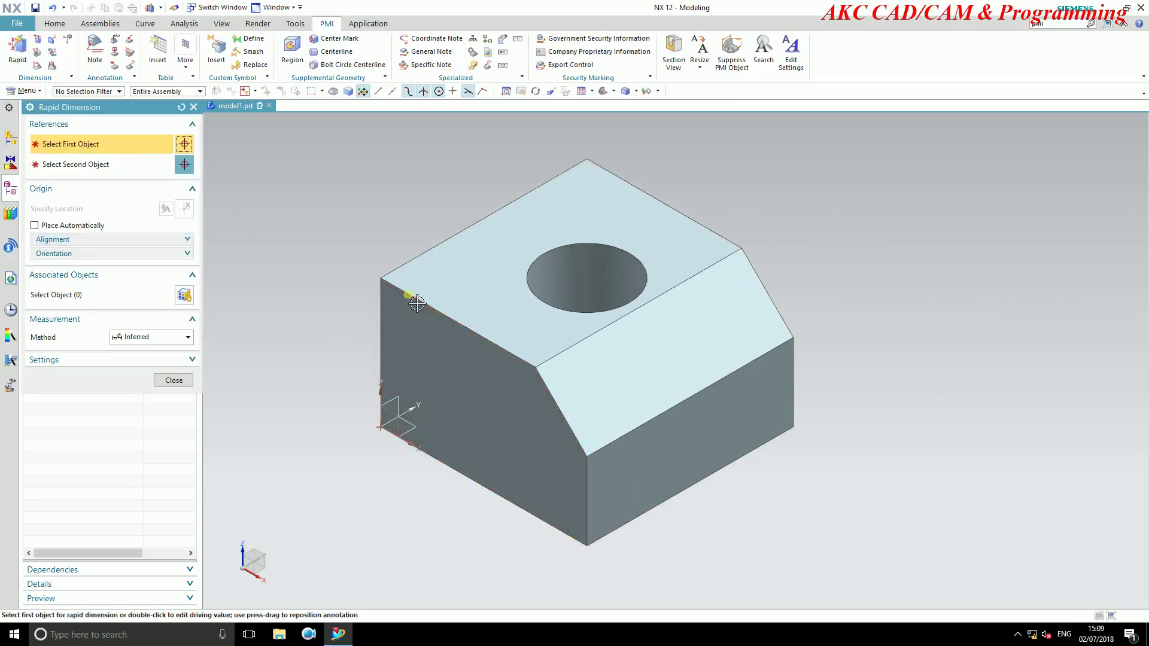
left_click(438, 295)
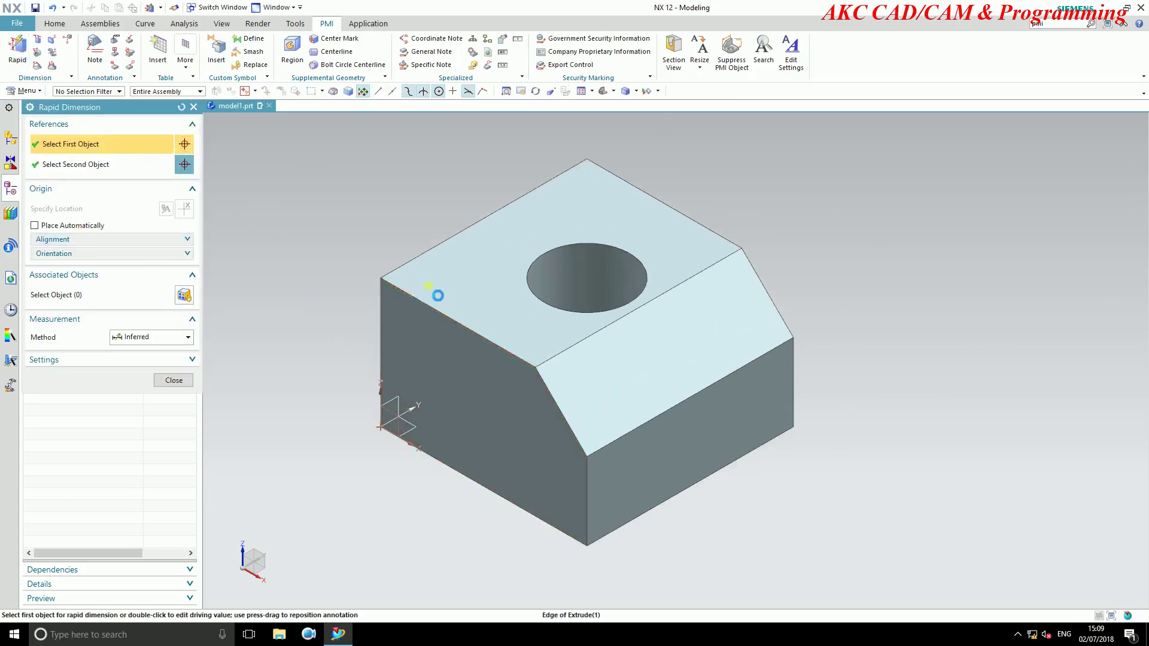
left_click(659, 199)
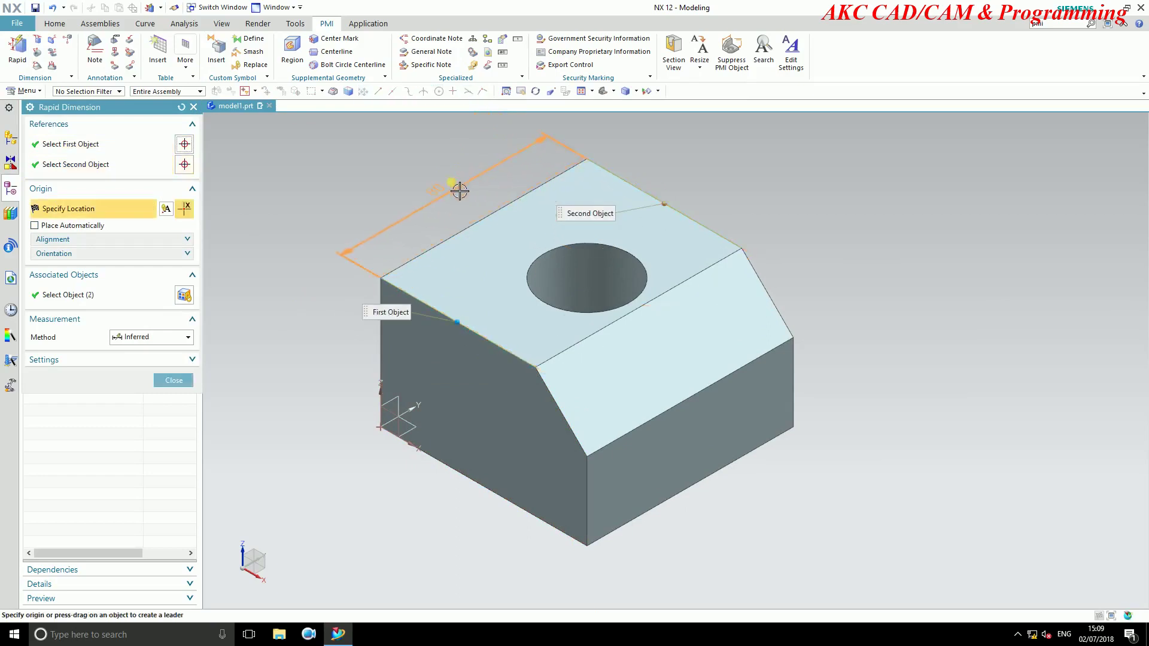
left_click(443, 183)
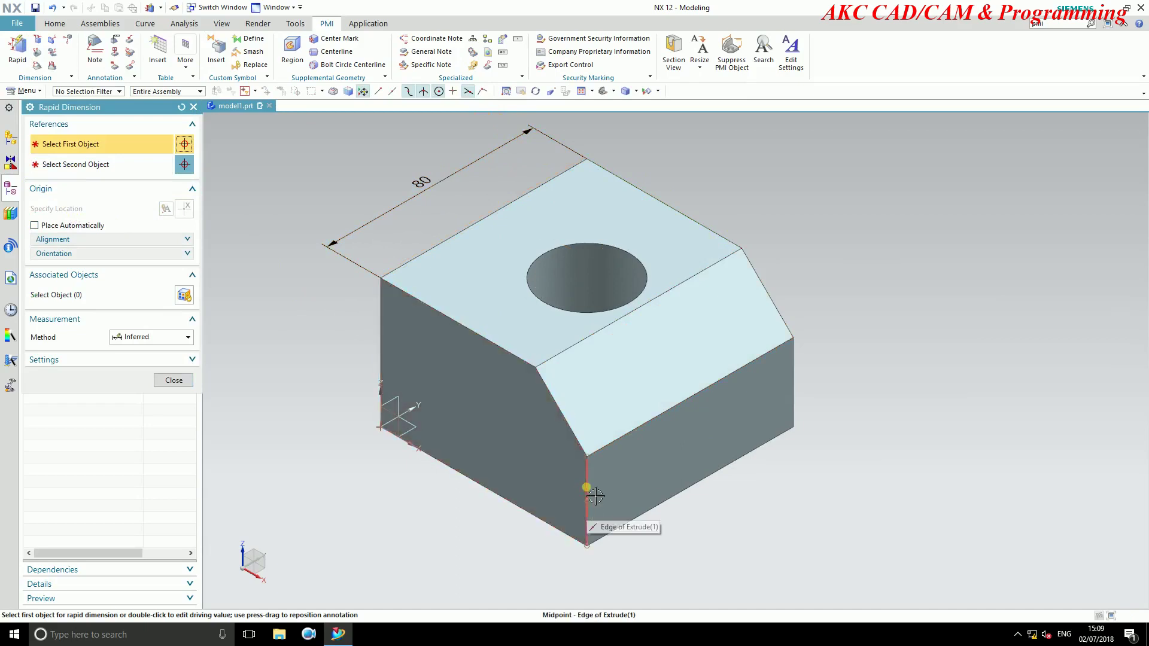
left_click(587, 514)
left_click(579, 539)
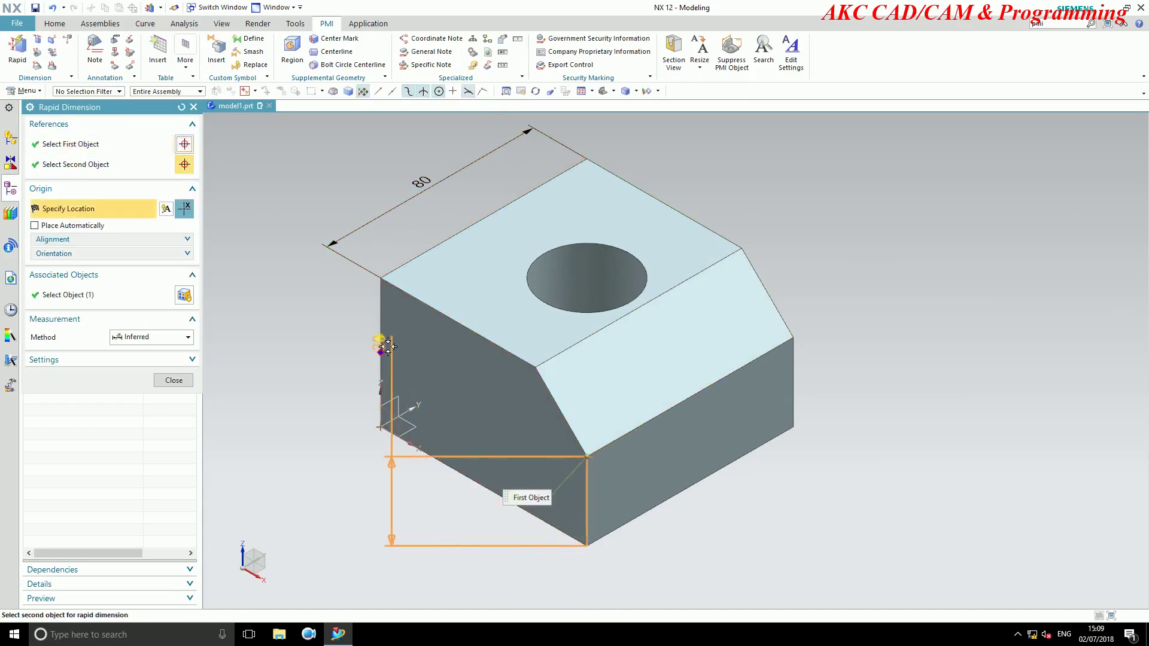
left_click(380, 342)
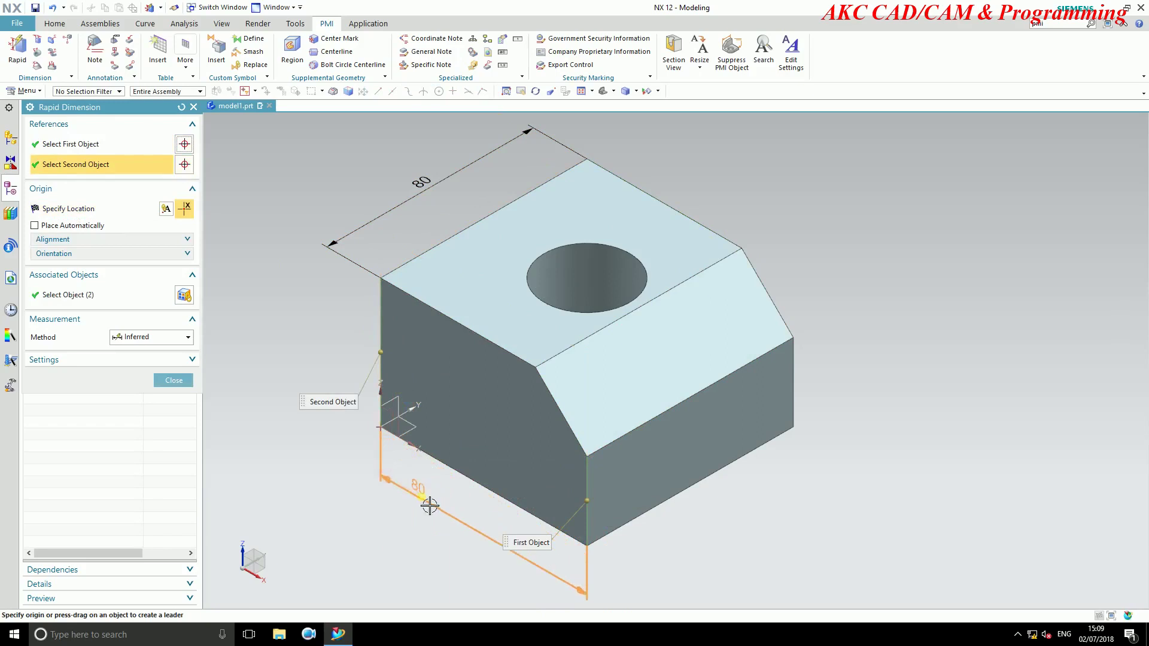
left_click(476, 532)
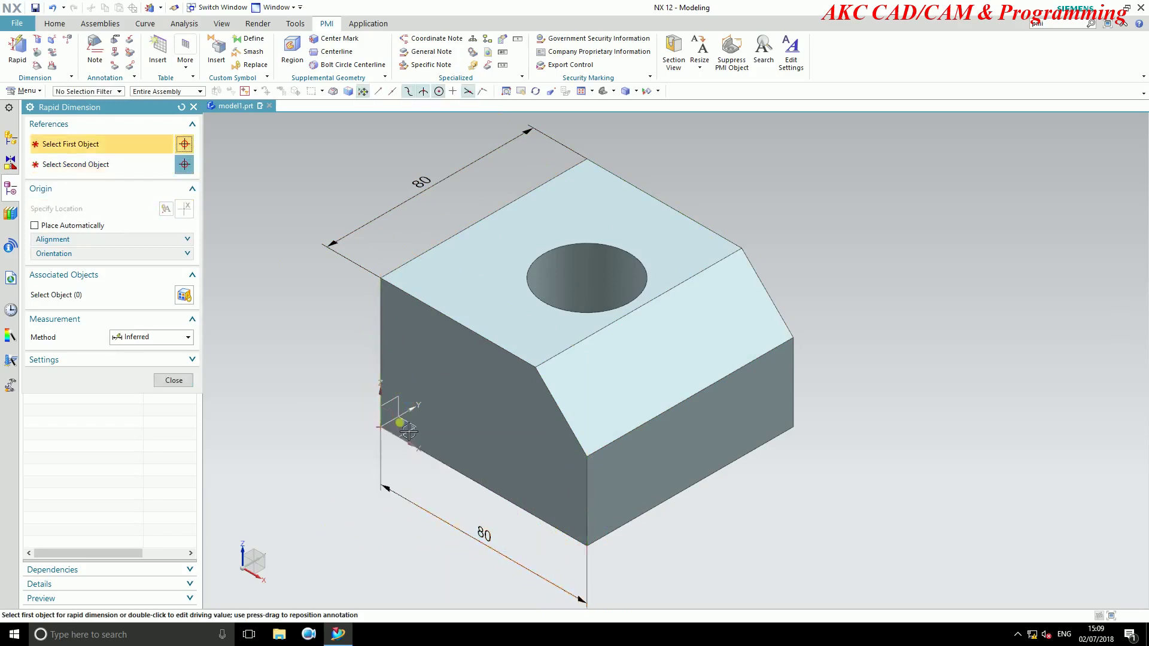
Add a 20 mm chamfer-height dimension at the block's left corner.
scroll(484, 532, "up", 2)
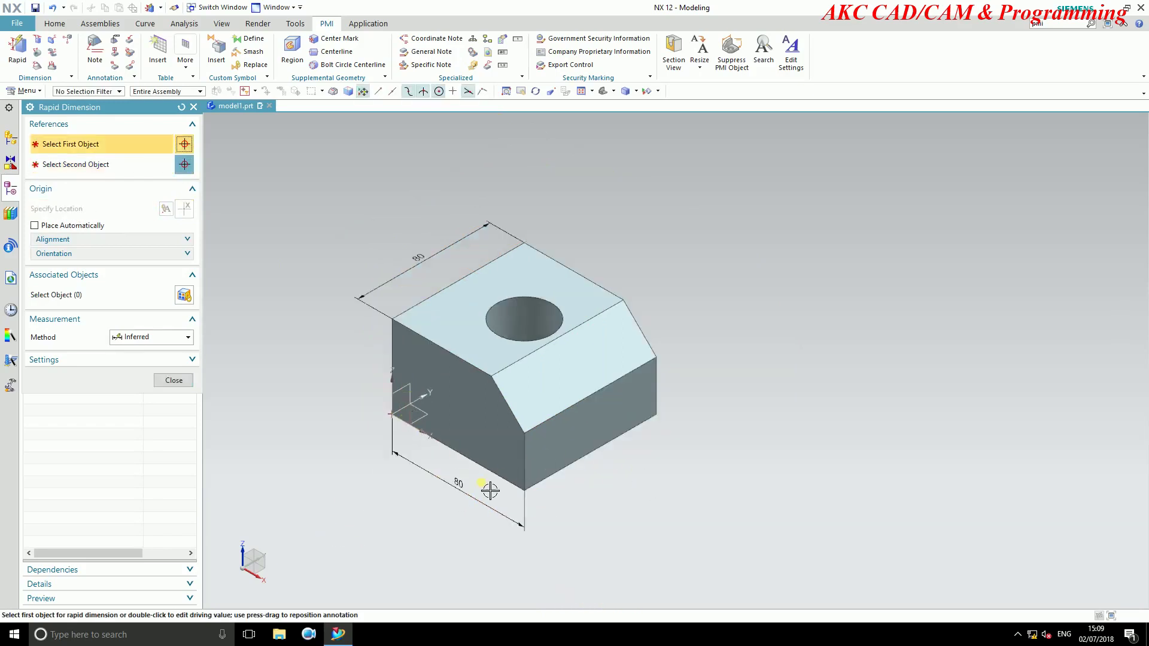
left_click(478, 373)
left_click(523, 429)
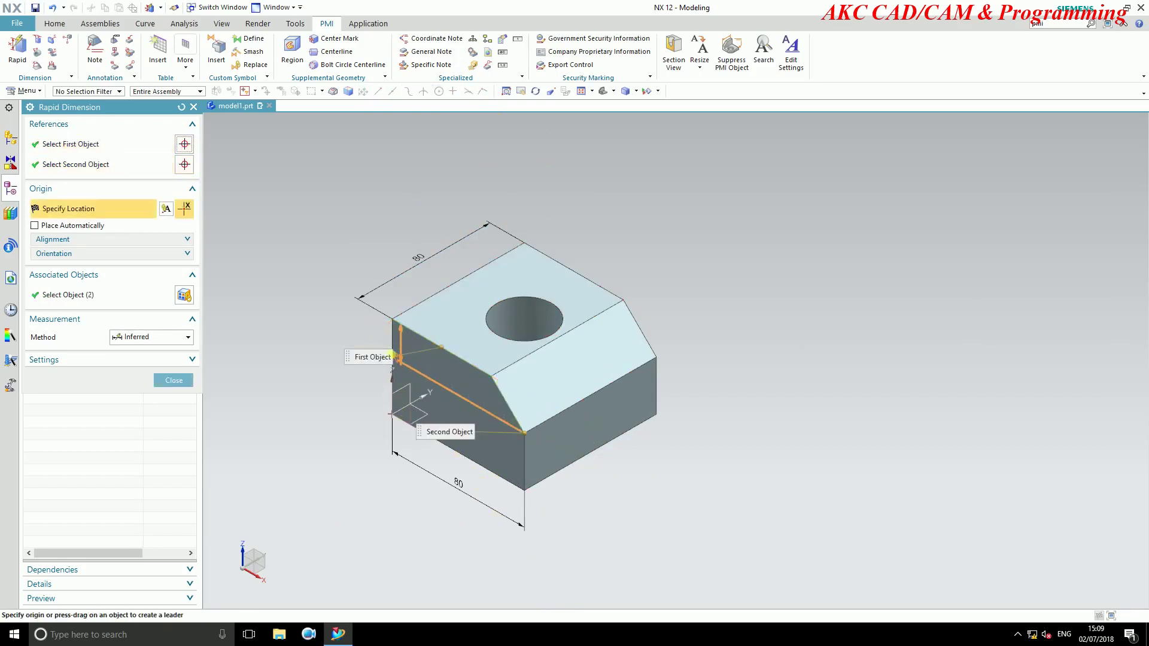
mouse_move(376, 334)
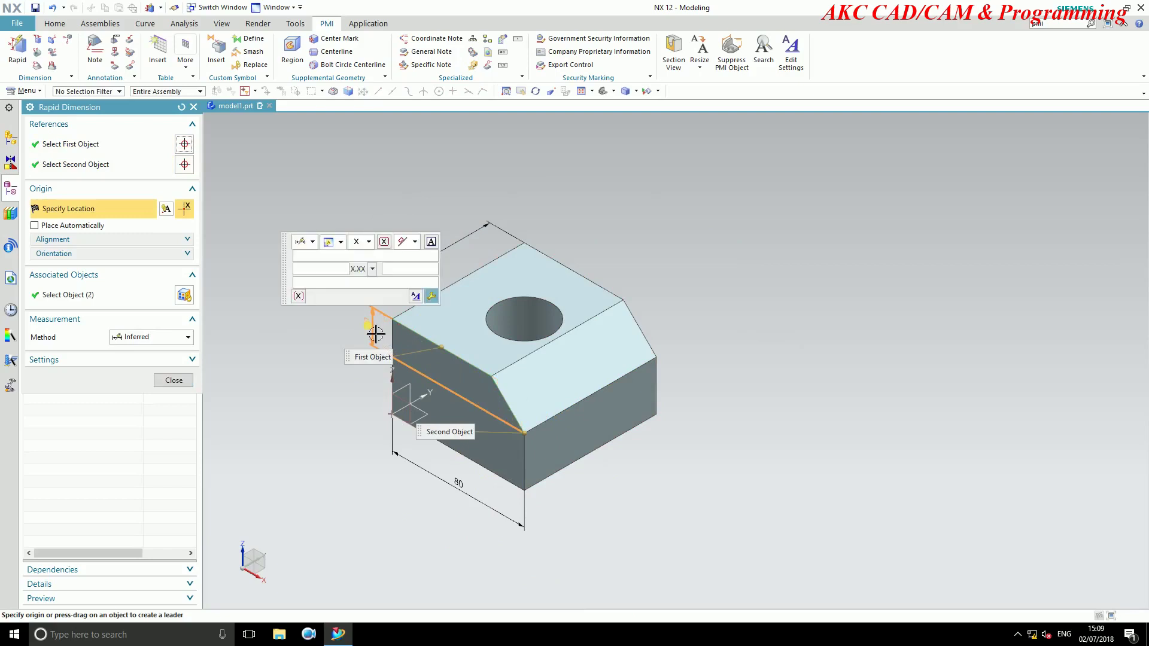
left_click(380, 335)
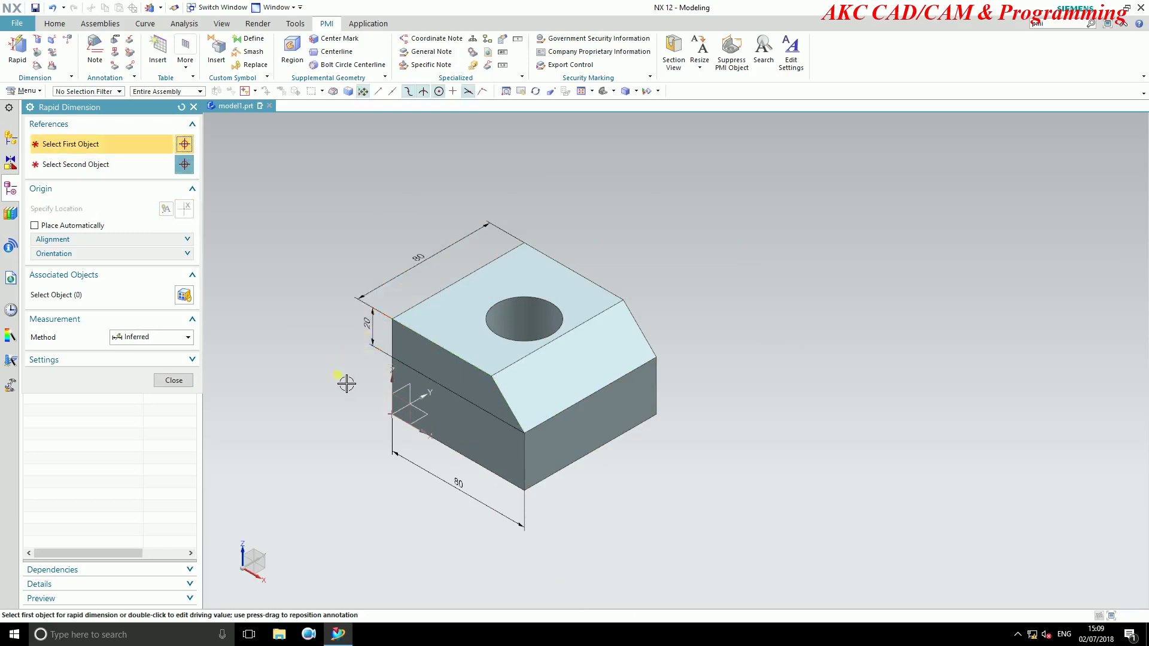
scroll(343, 377, "up", 2)
Reposition the 20 dimension onto the chamfered front corner and cancel the unfinished dimension.
key("Escape")
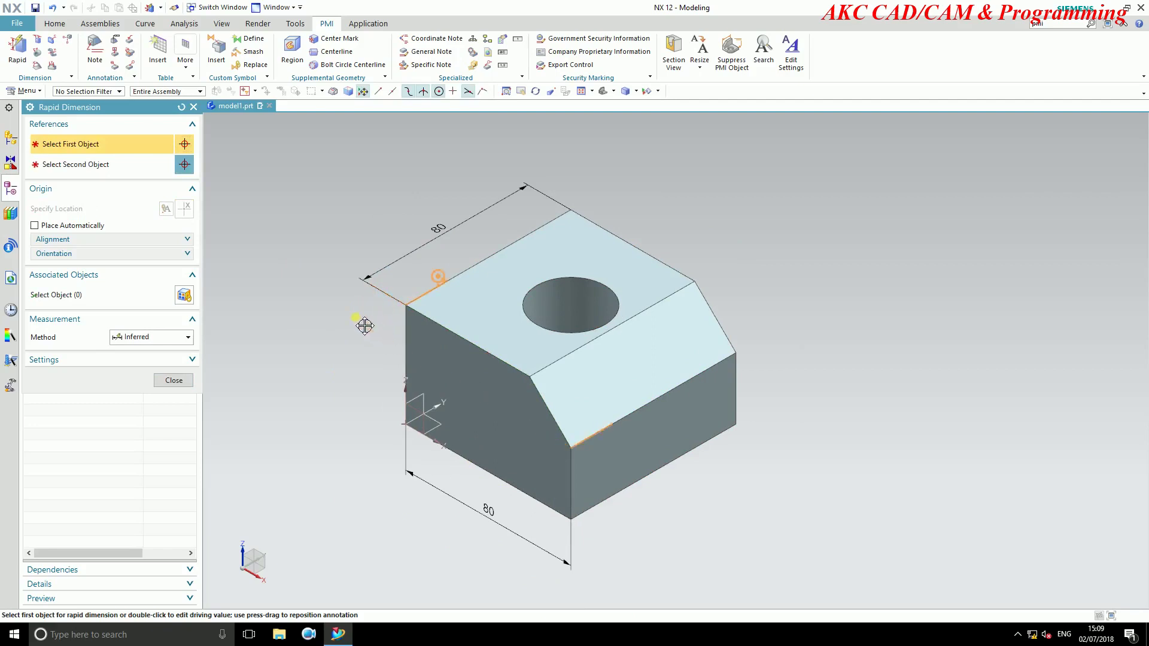
left_click_drag(382, 330, 412, 346)
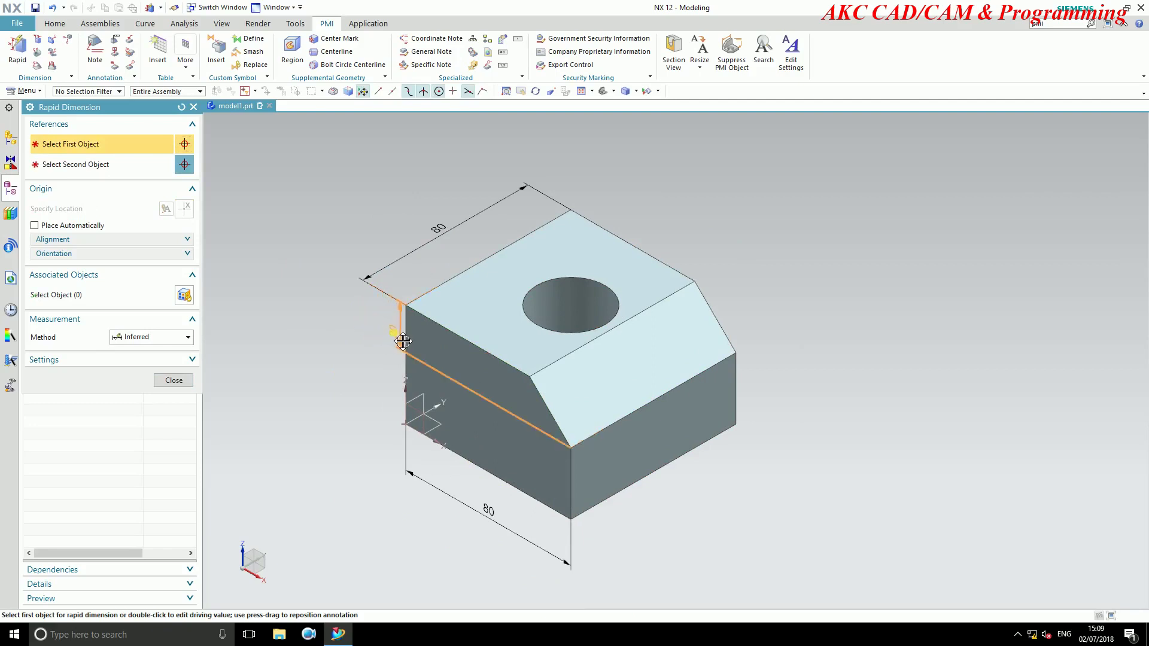
left_click(588, 439)
scroll(450, 455, "up", 2)
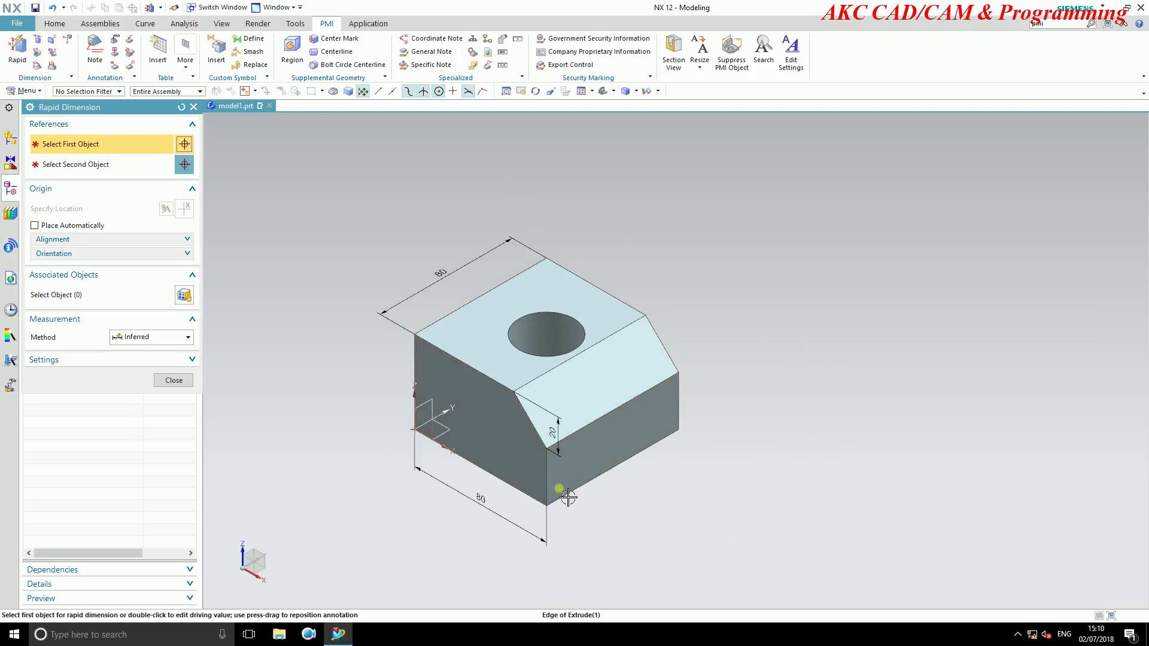
left_click(406, 367)
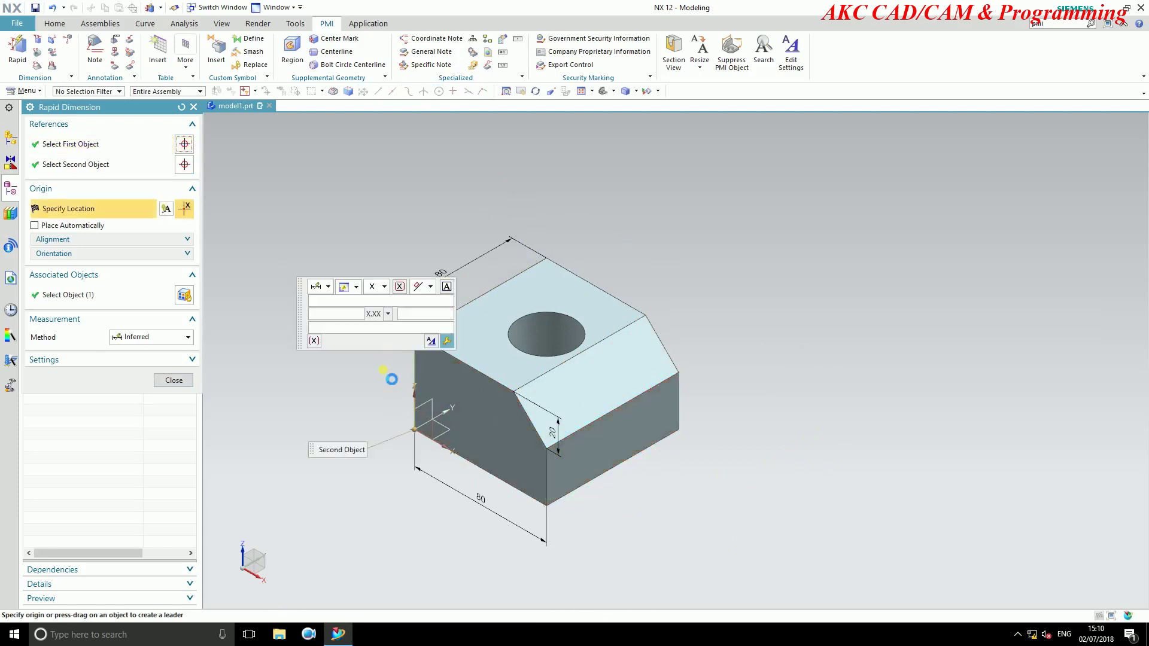
key("Escape")
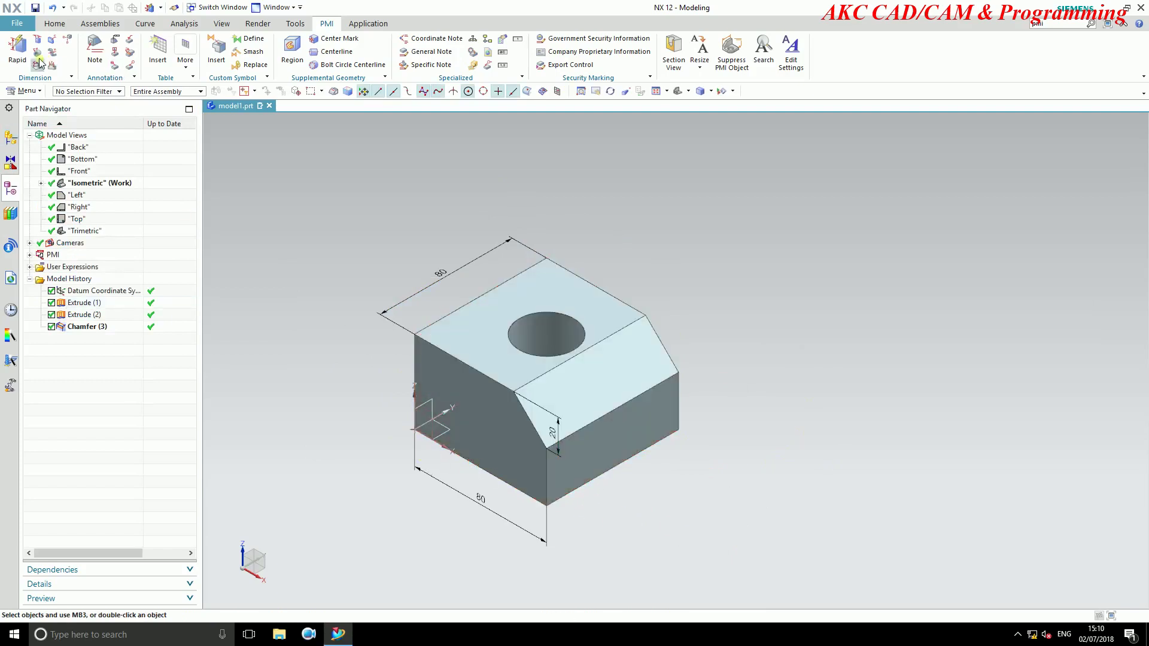
left_click(17, 49)
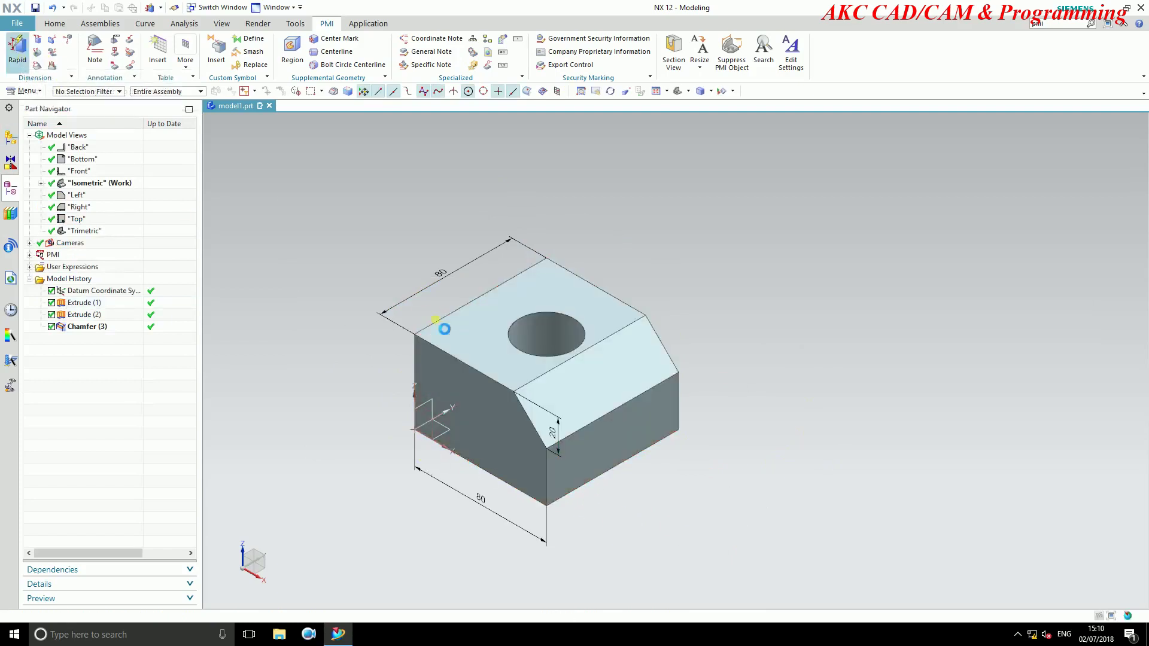
Place a 50 mm height dimension left of the block's vertical edge.
left_click(460, 359)
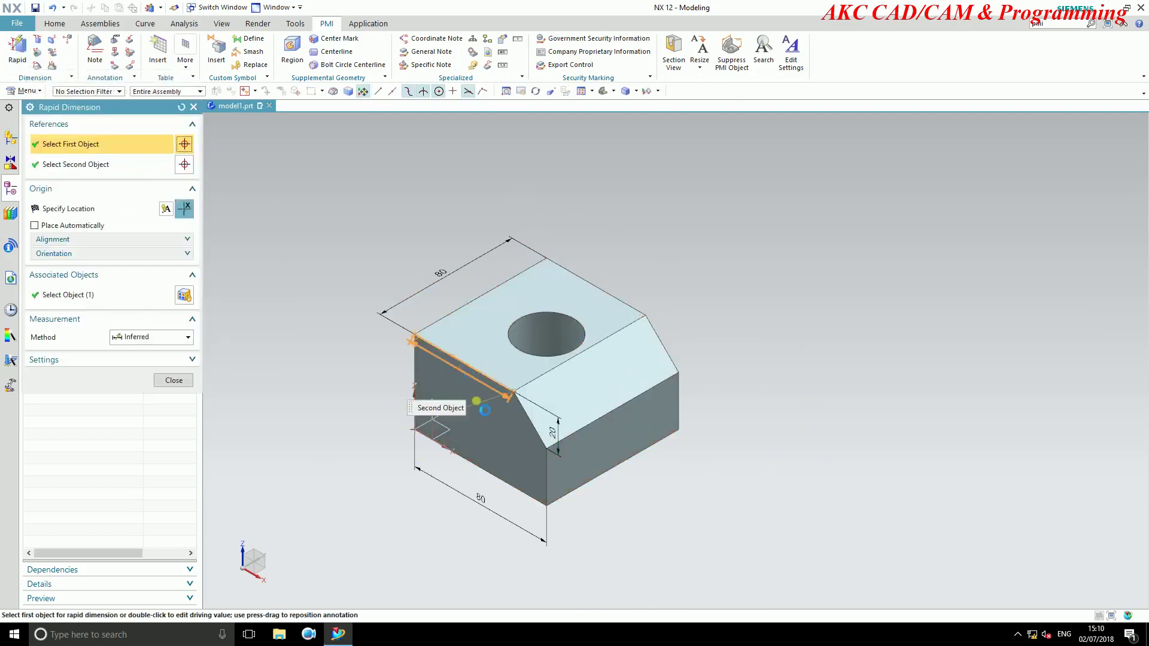
left_click(500, 483)
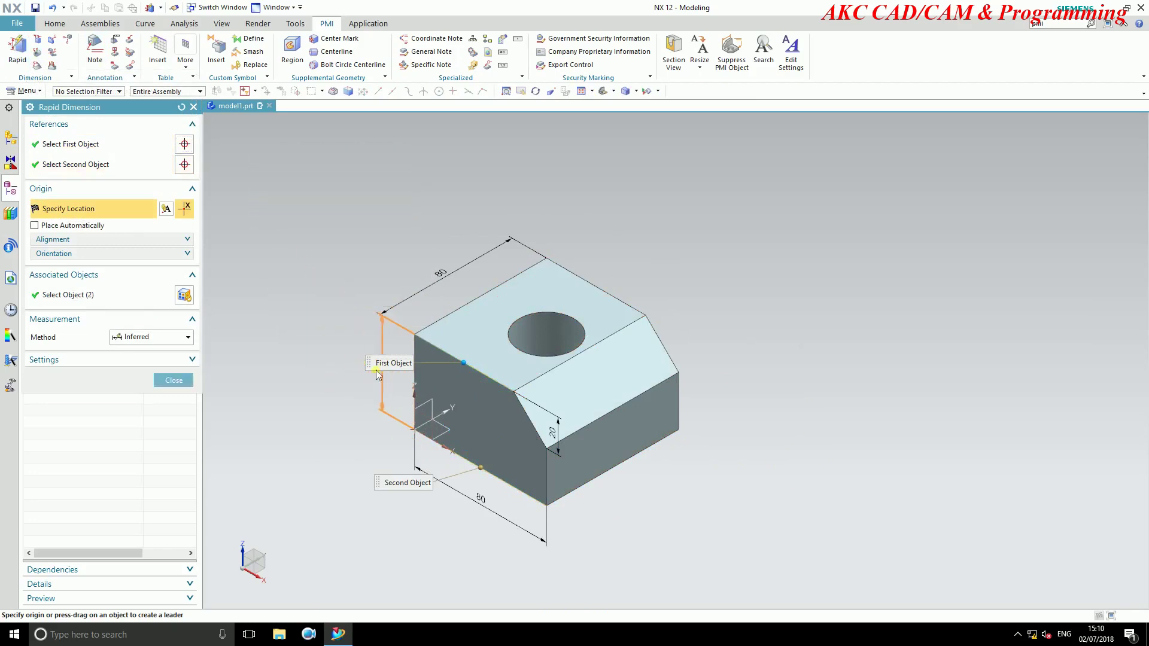
left_click(374, 407)
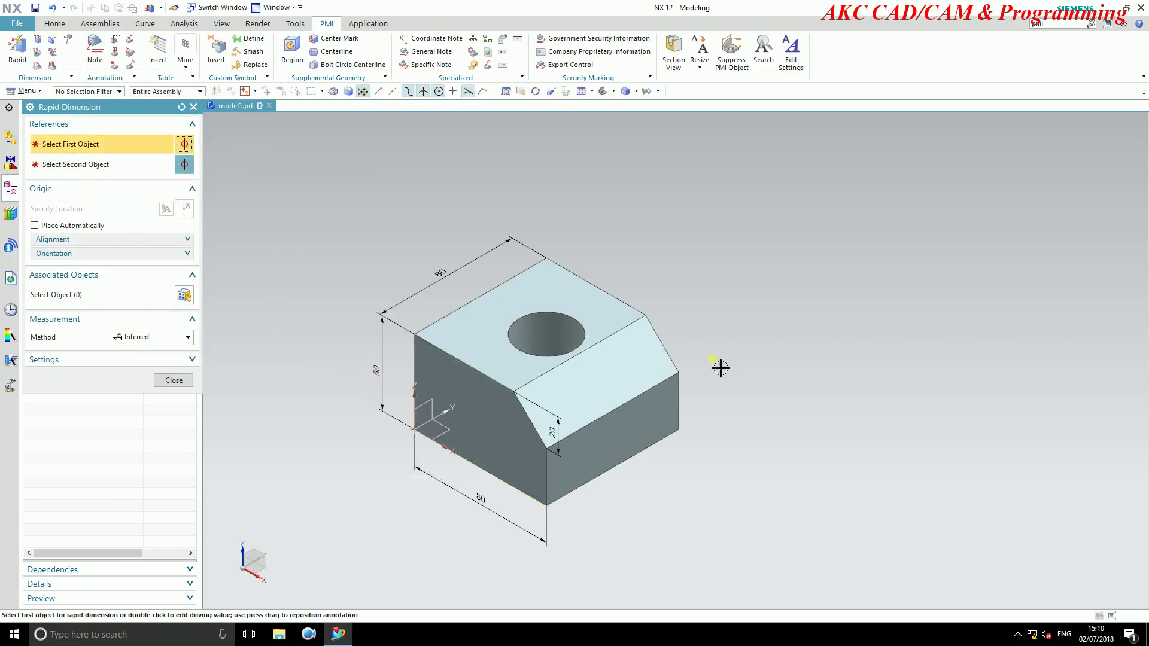
left_click(565, 322)
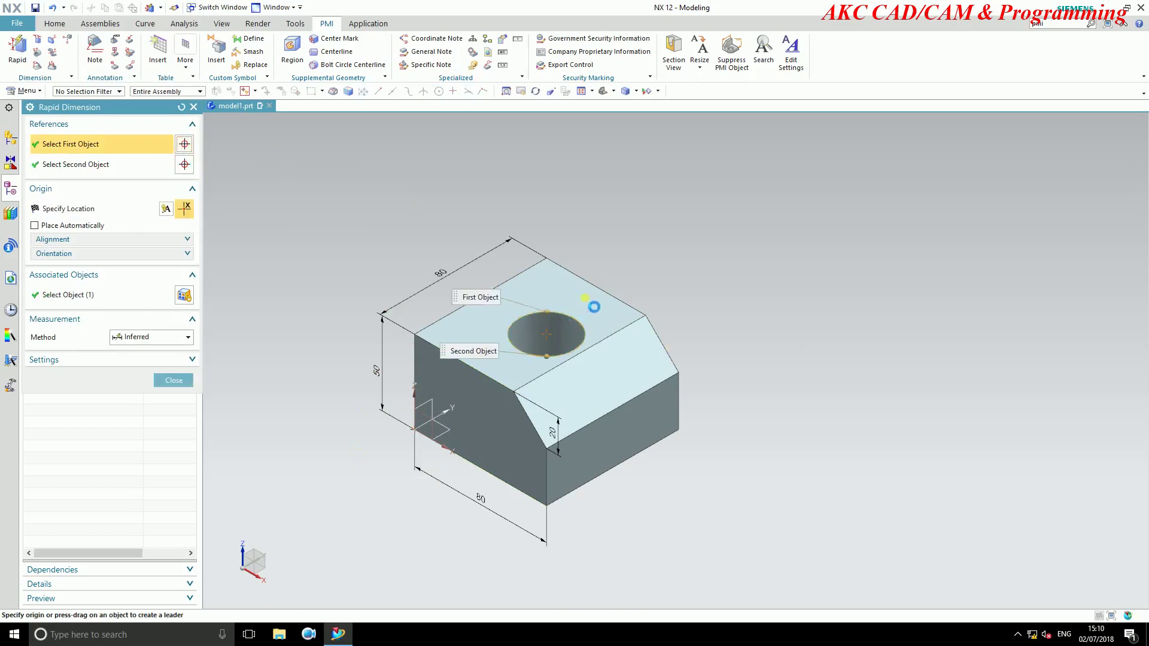
Place the Ø33 hole diameter and two 40 mm hole-to-top-edge dimensions.
left_click(661, 290)
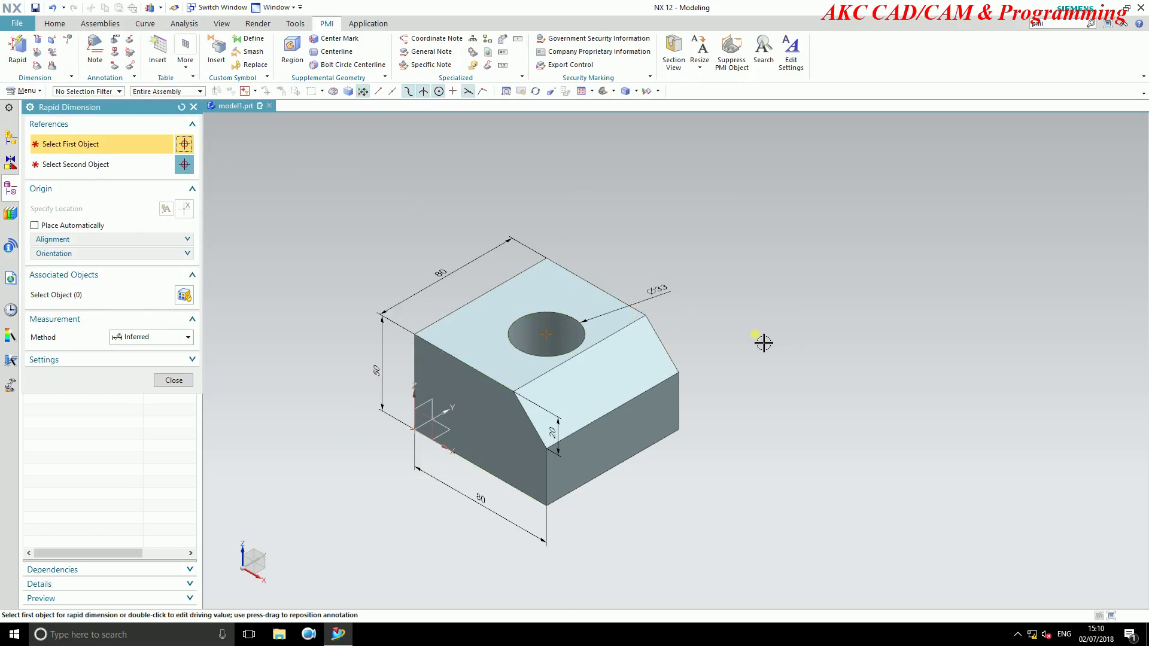
left_click(549, 355)
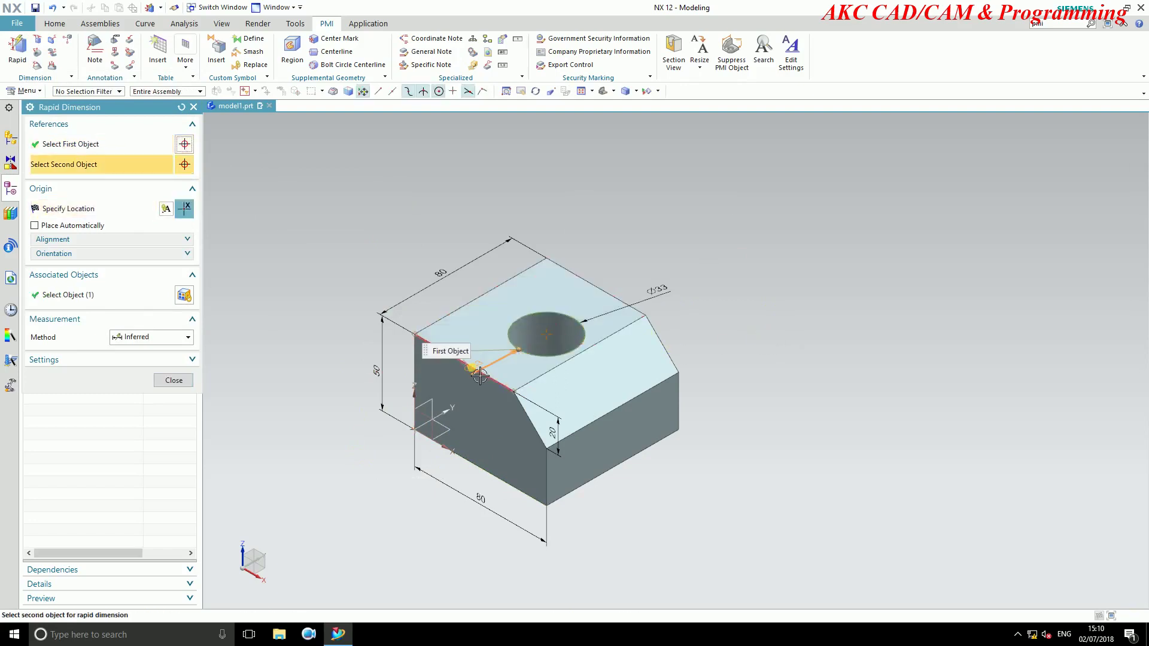
left_click(479, 366)
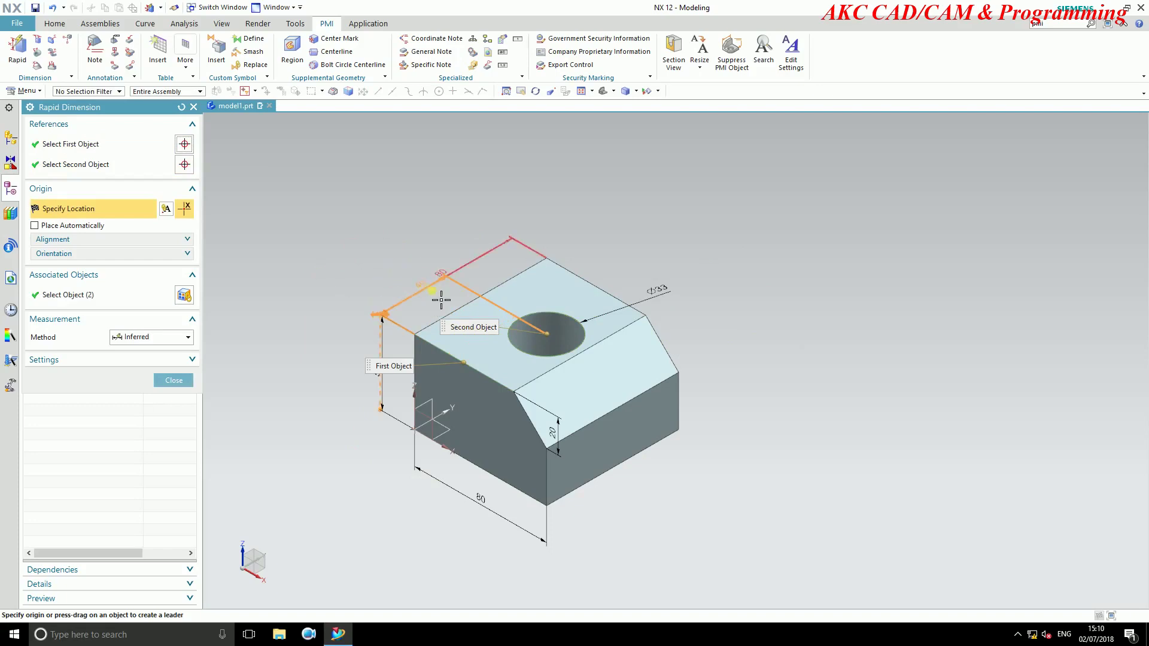
left_click(452, 306)
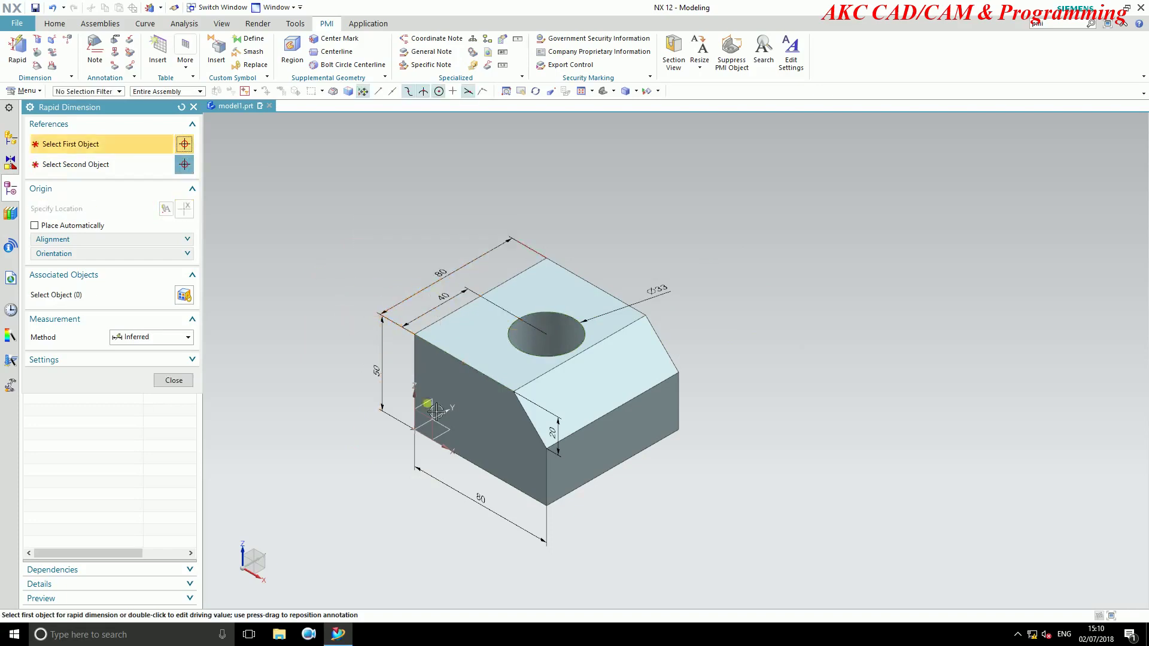
left_click(556, 342)
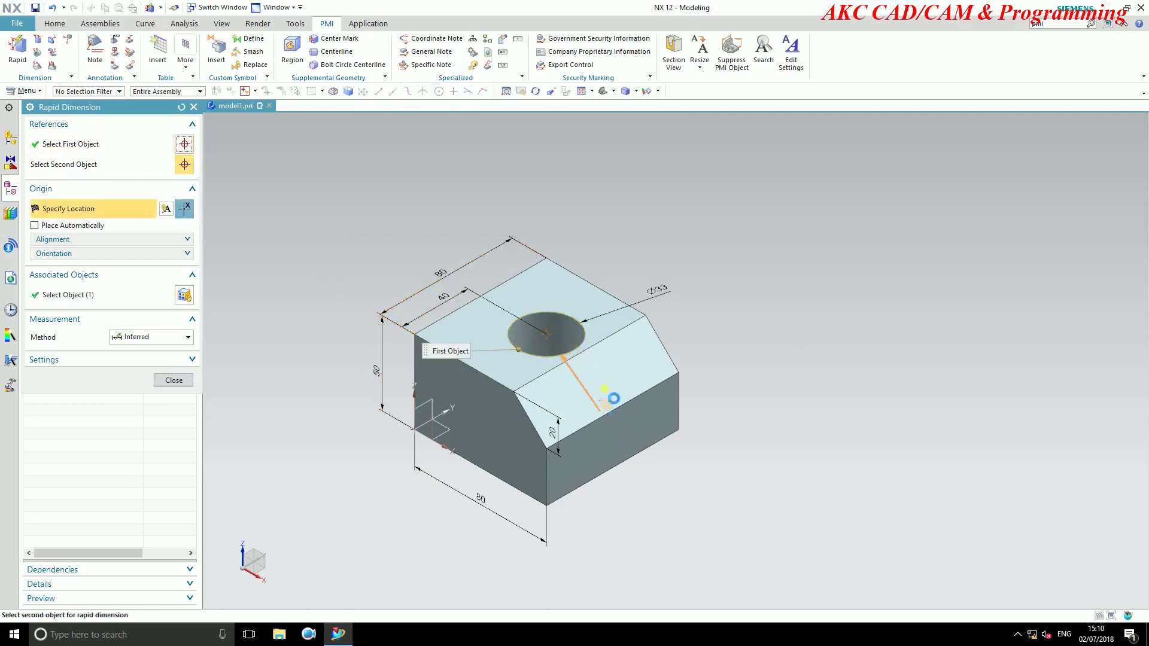
left_click(524, 285)
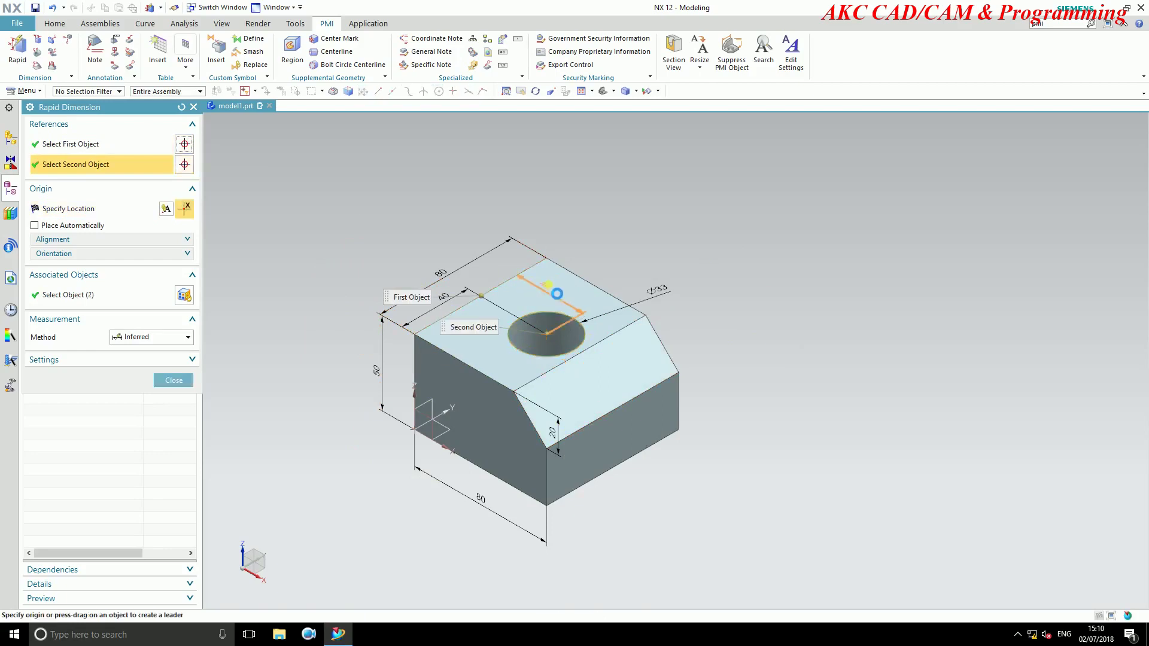
left_click(606, 270)
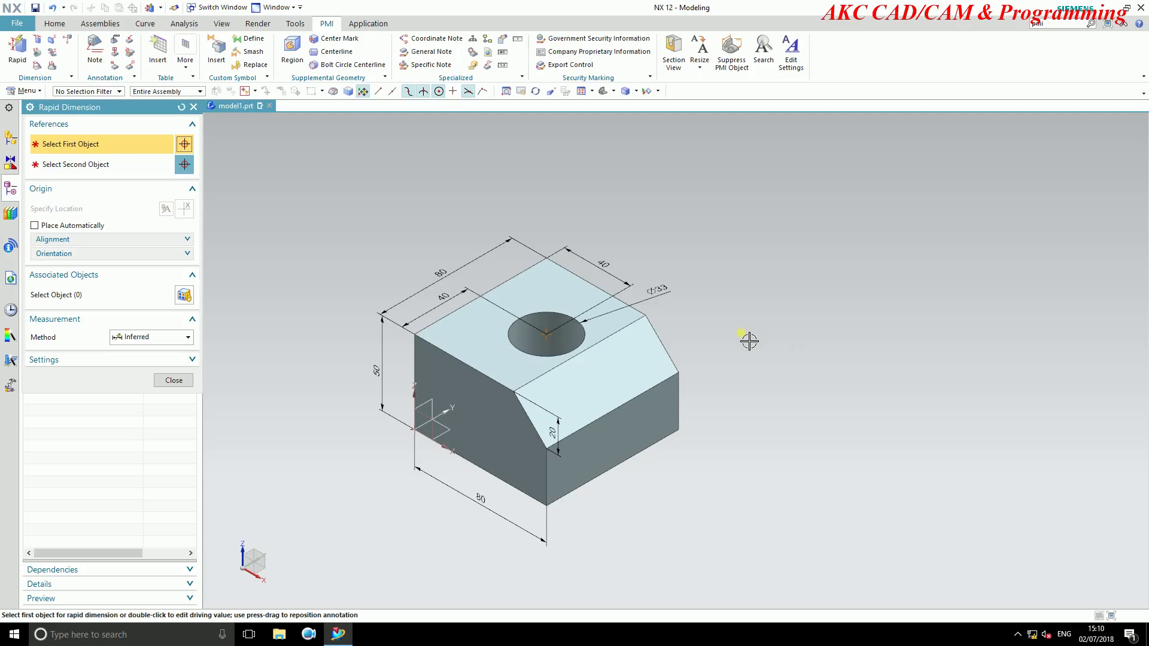
scroll(495, 351, "up", 1)
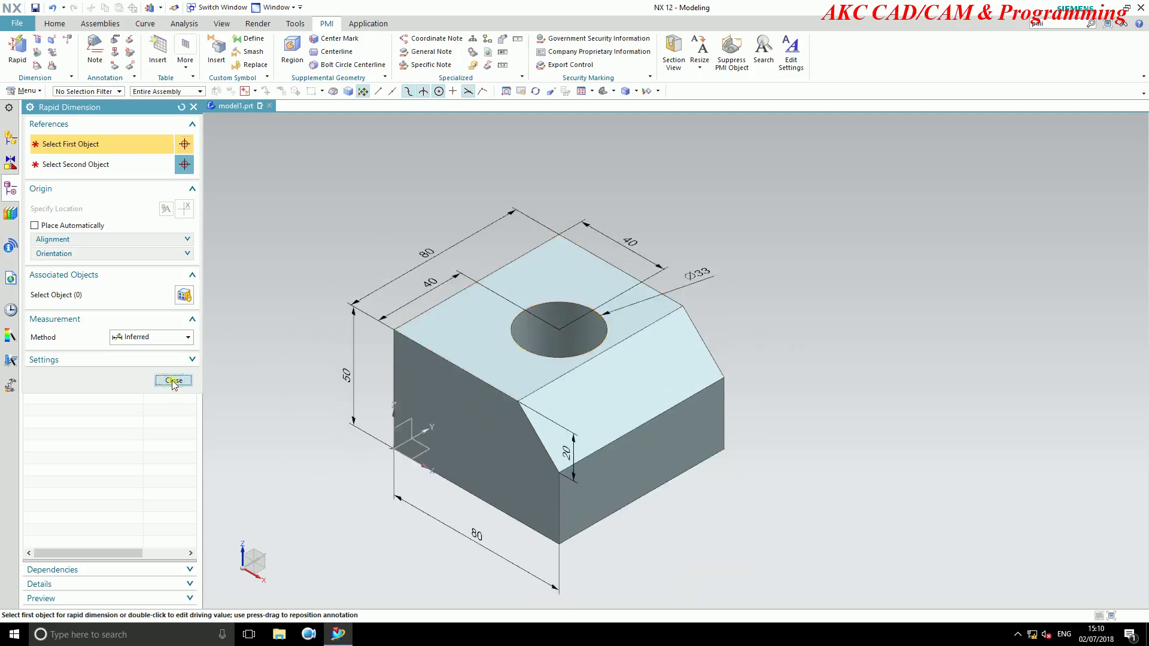
left_click(174, 380)
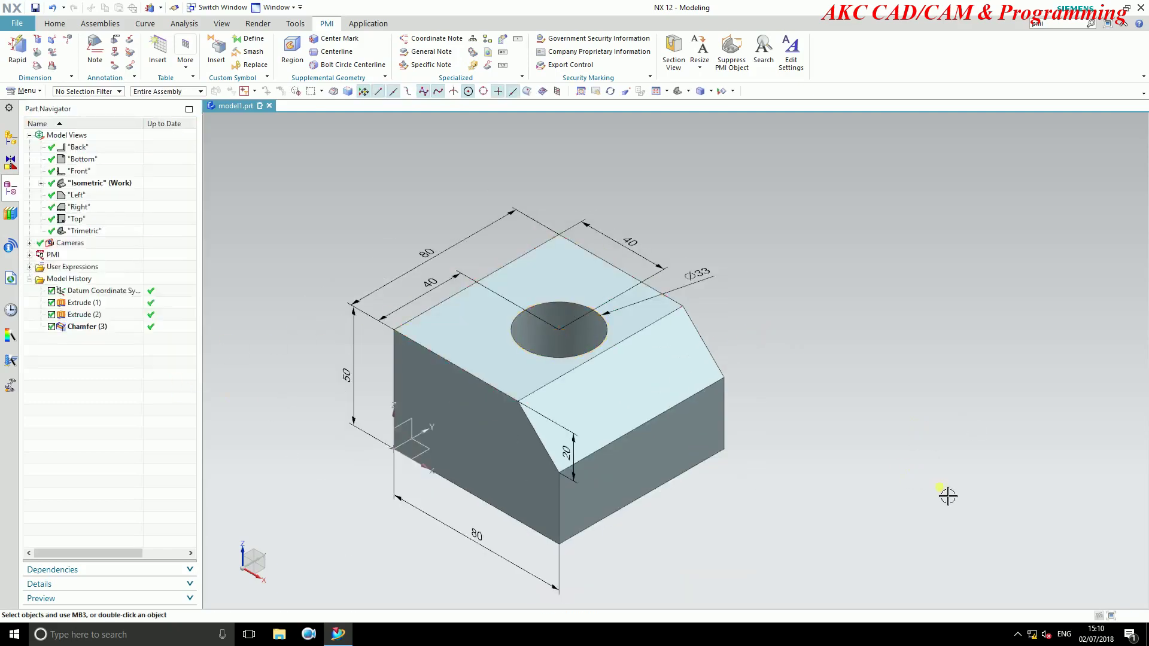
Start saving the part into the D:\yogi folder and begin entering the name model1.
left_click(57, 24)
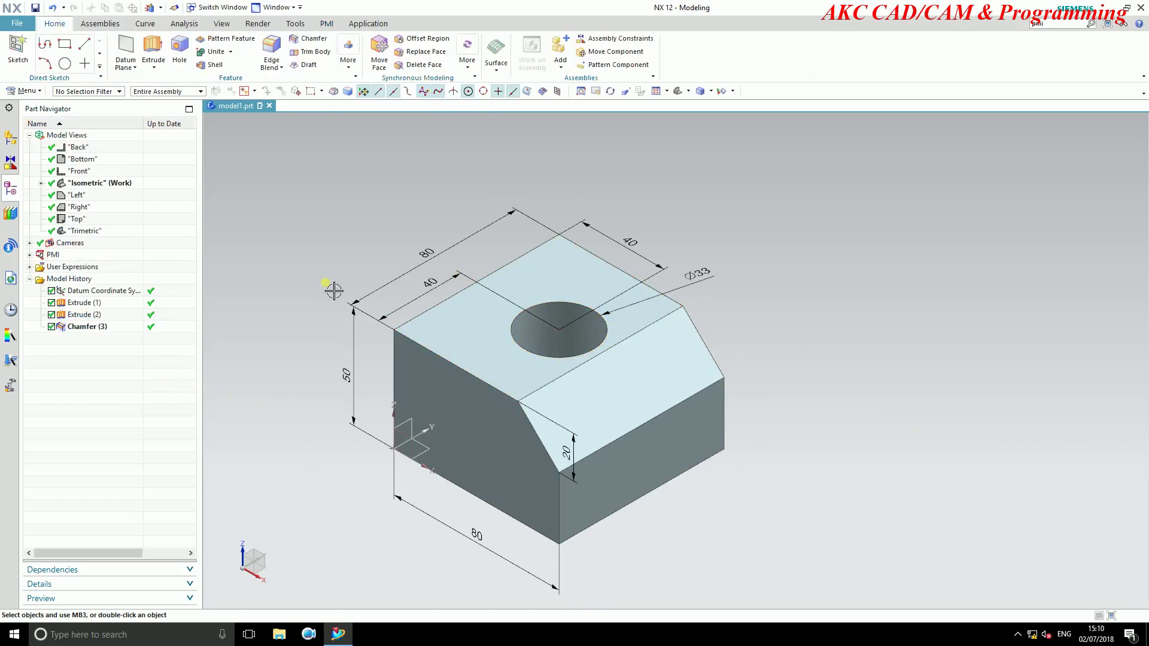
key("ctrl+s")
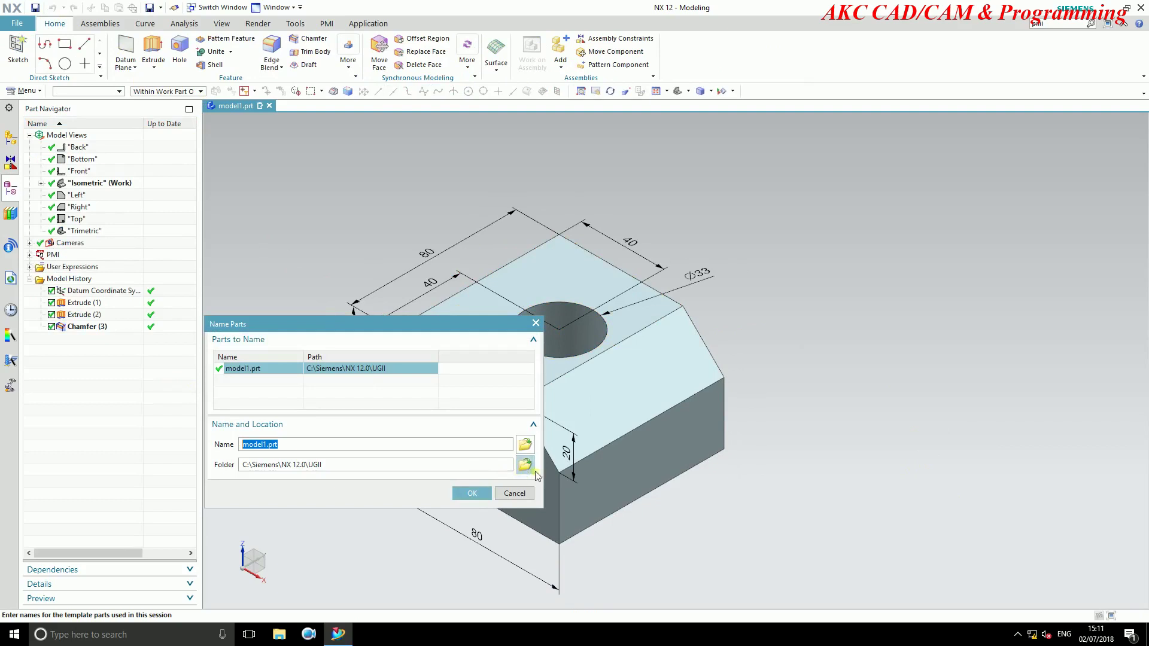
left_click(525, 465)
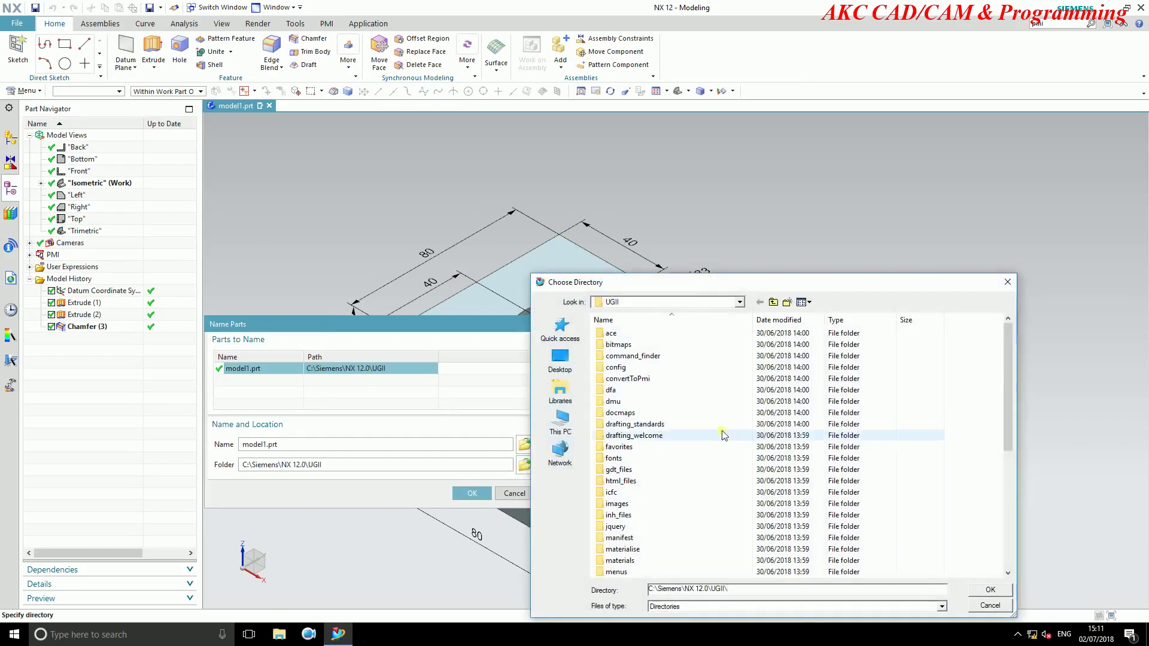
left_click(560, 422)
double_click(910, 418)
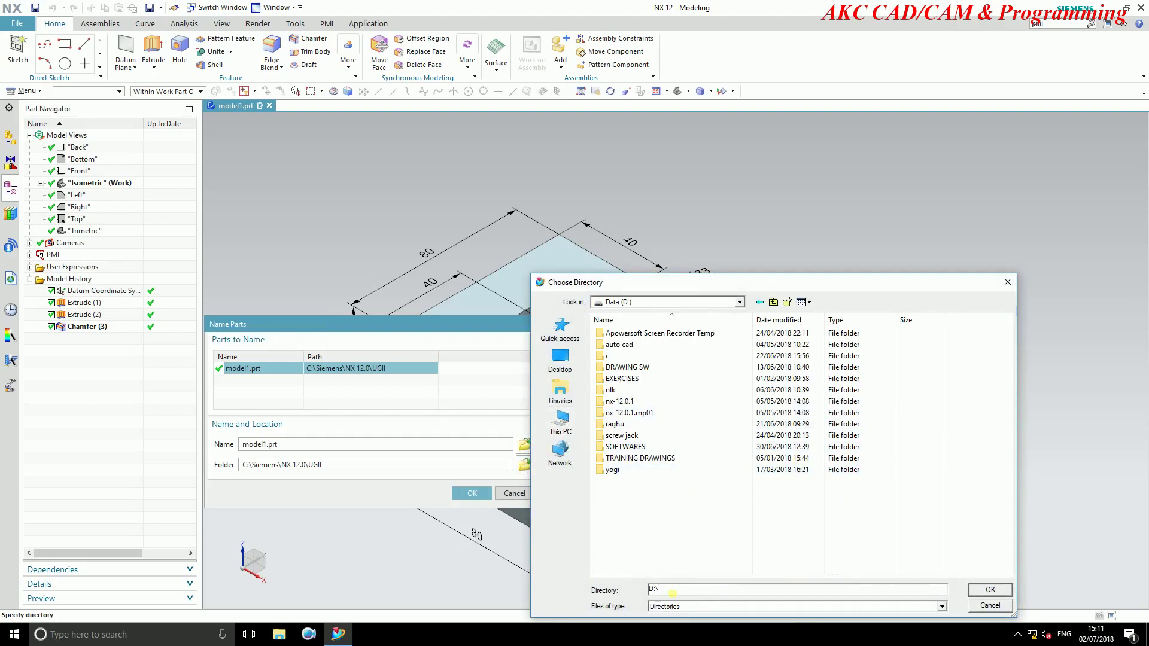
double_click(612, 470)
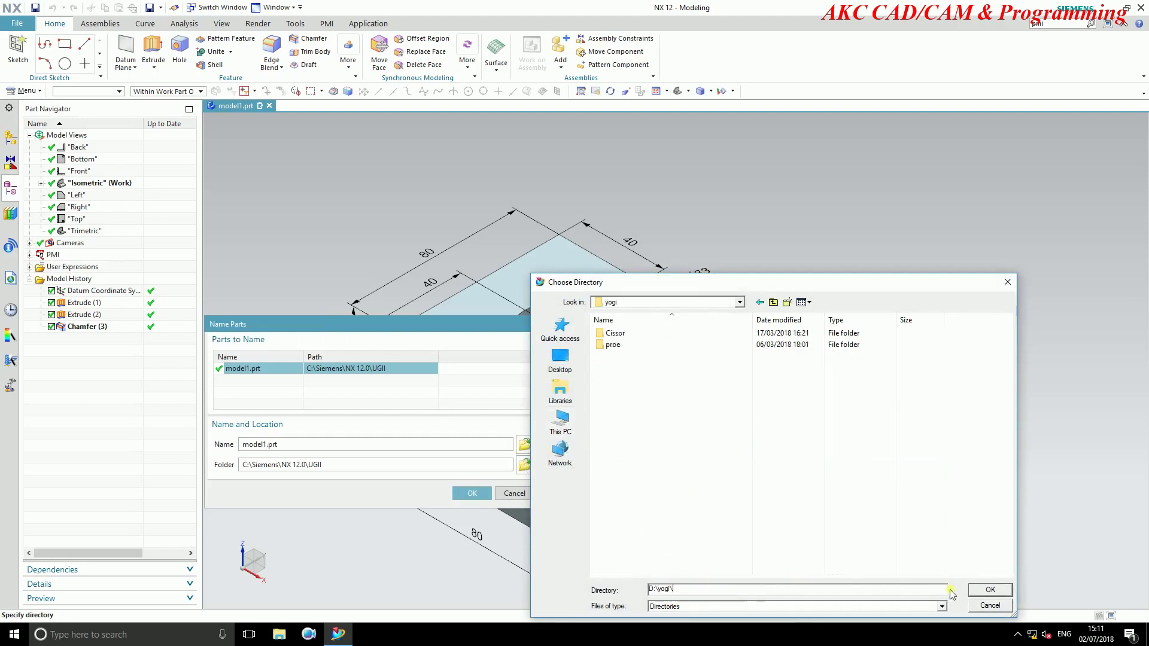
left_click(992, 590)
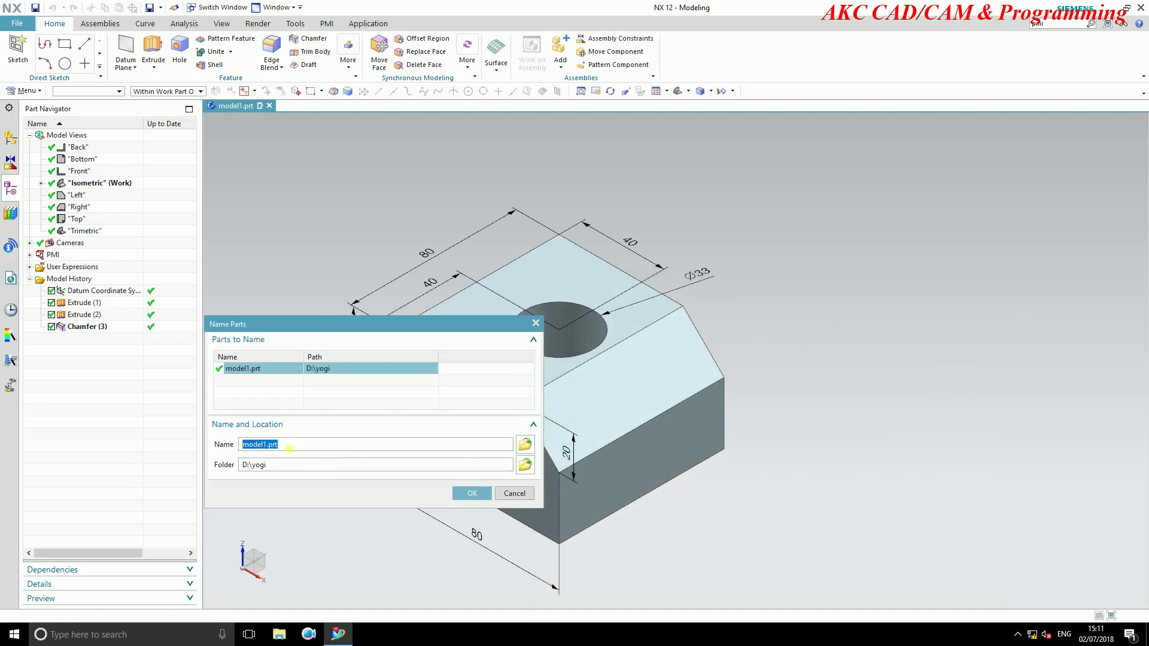
type("m")
Save the part as model1, then create an A3-size Drafting sheet, skipping the title block.
left_click(472, 493)
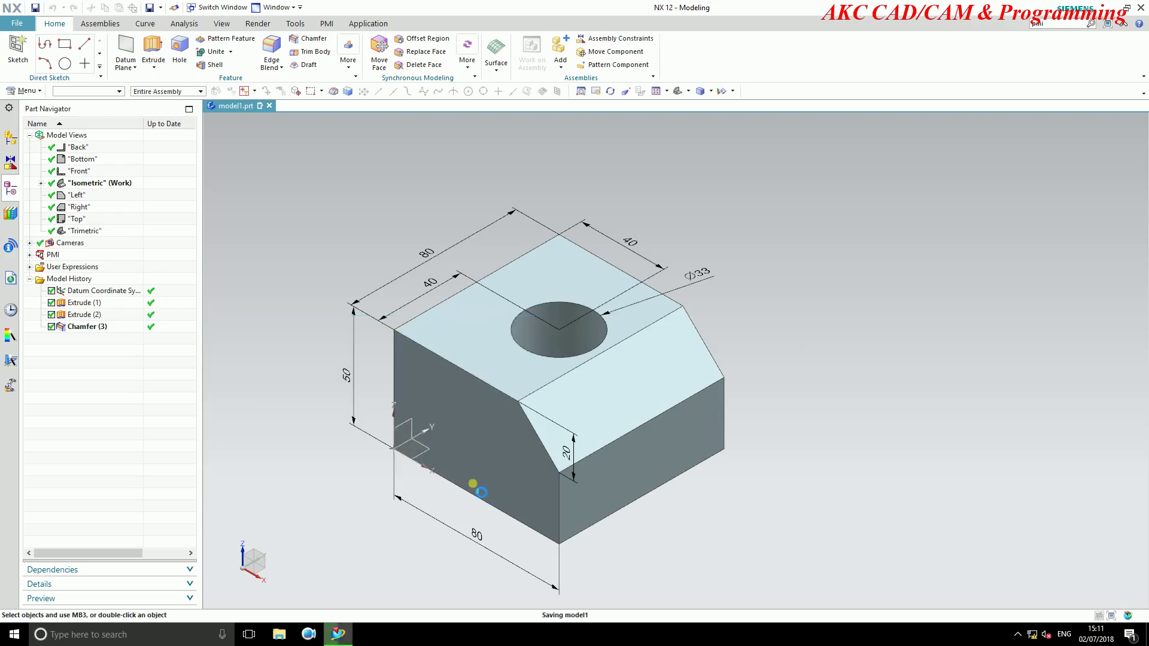
left_click(367, 23)
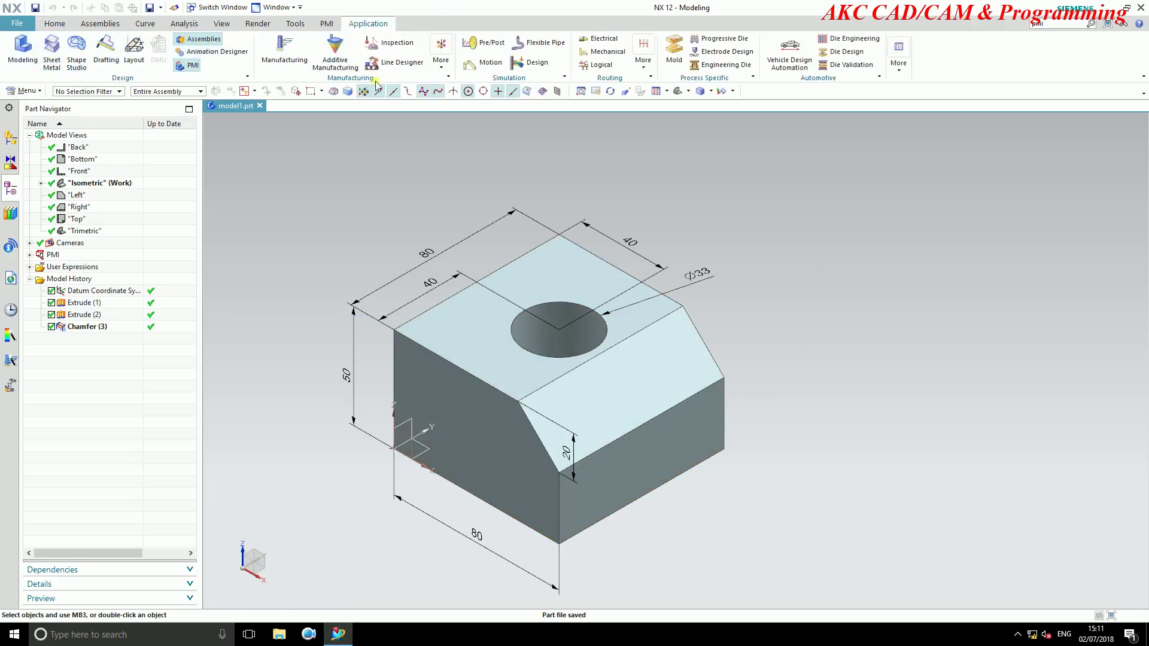
left_click(106, 58)
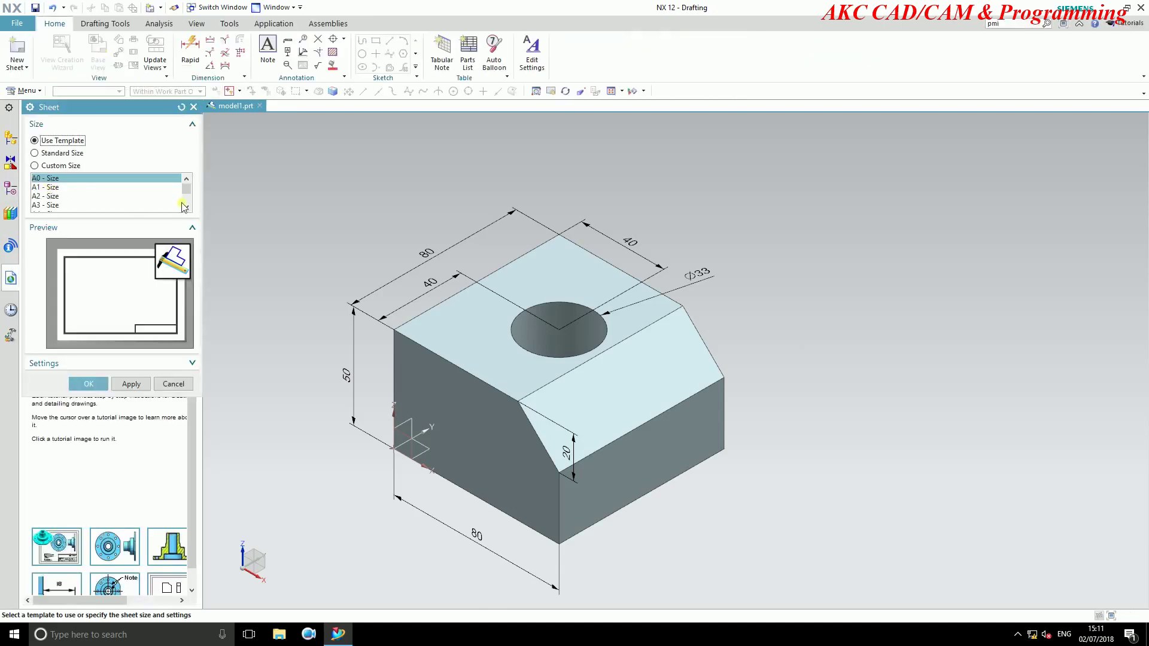
left_click(49, 206)
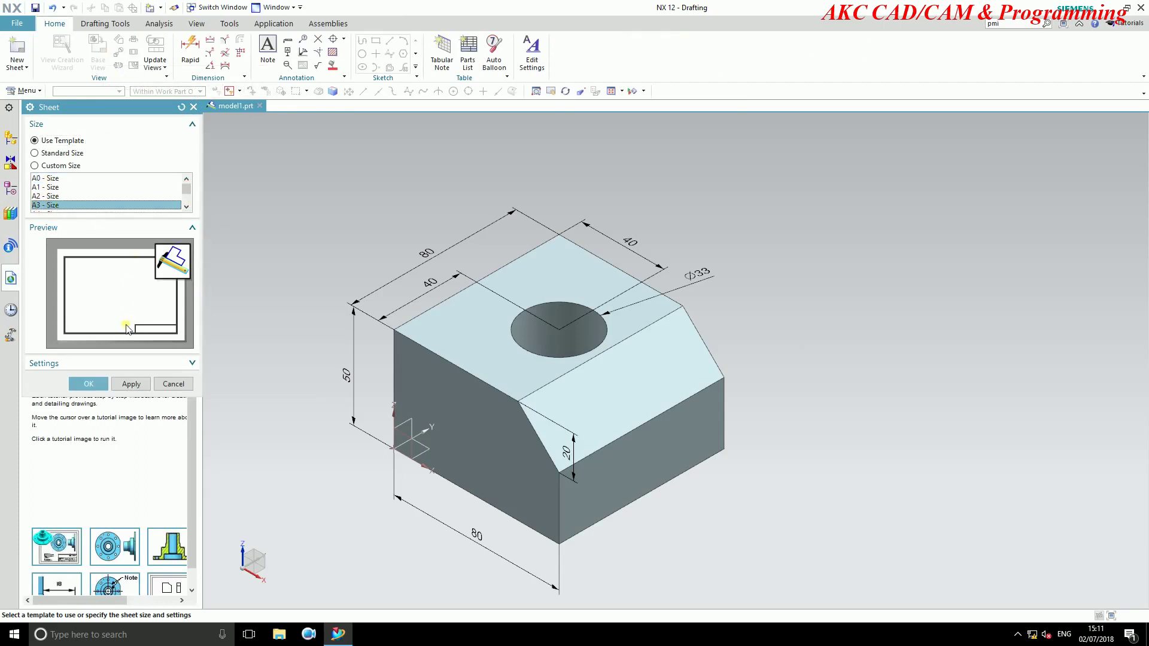
left_click(87, 381)
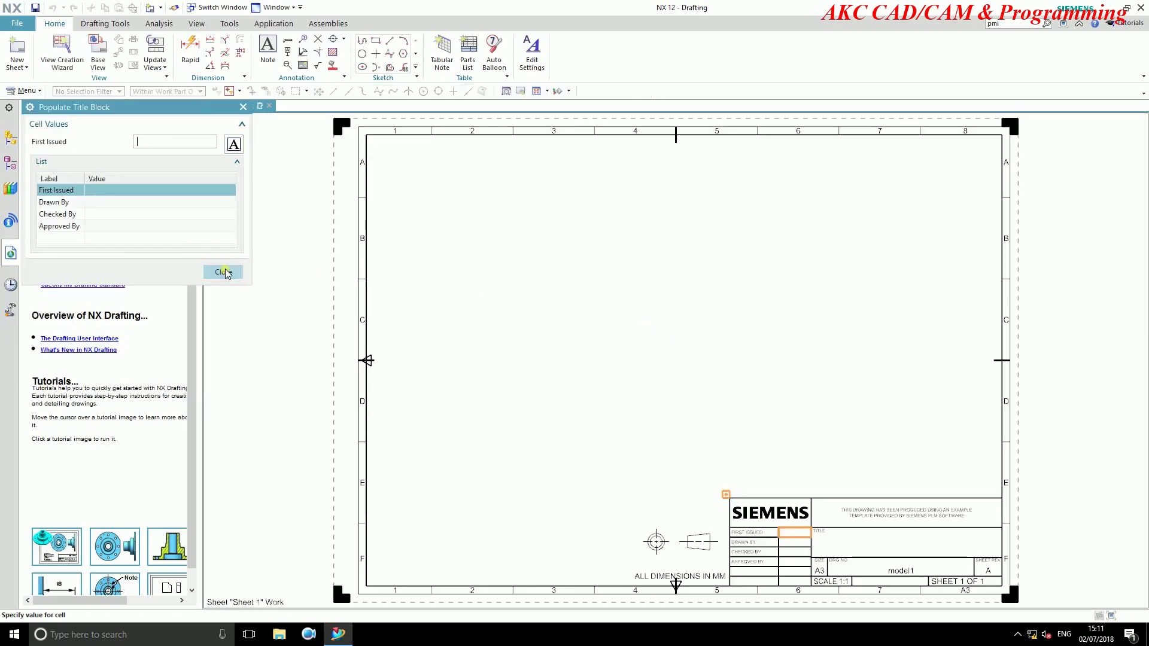
left_click(223, 272)
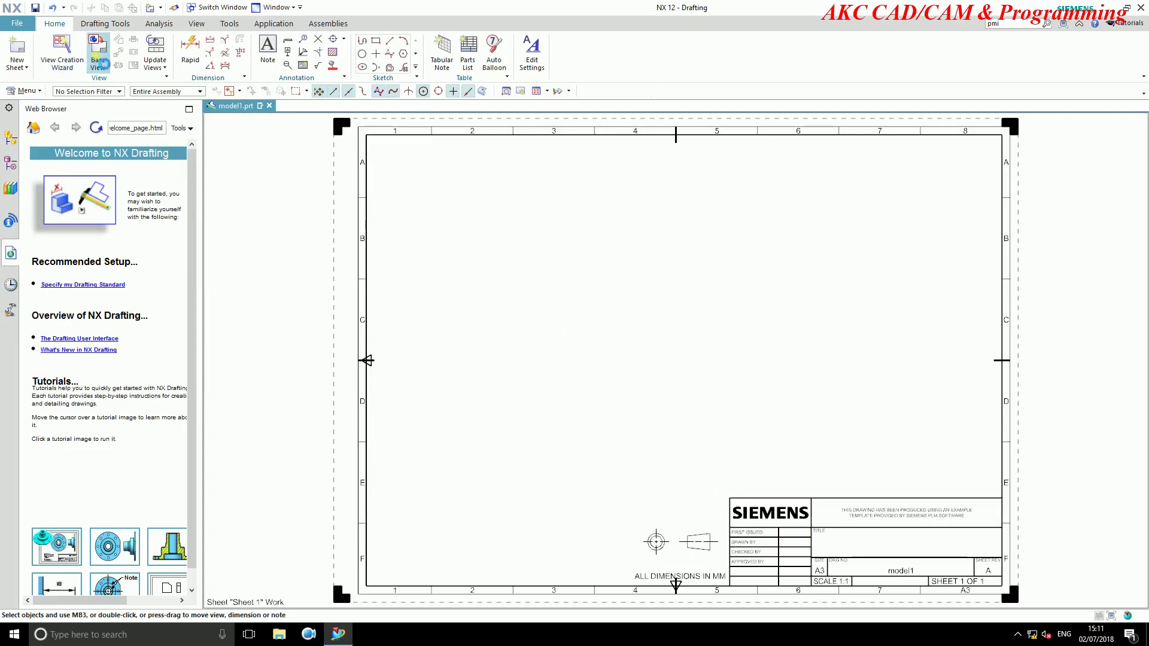
Place an Isometric base view of the block near the A3 sheet centre, with no projected views.
left_click(103, 63)
left_click(136, 256)
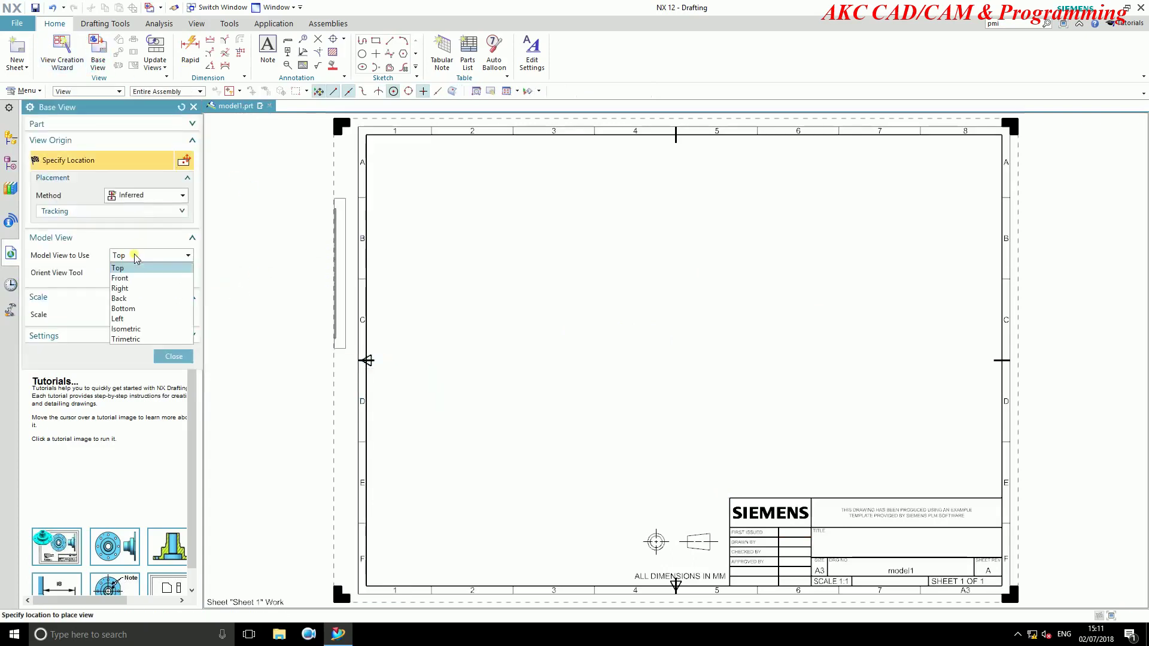
left_click(129, 329)
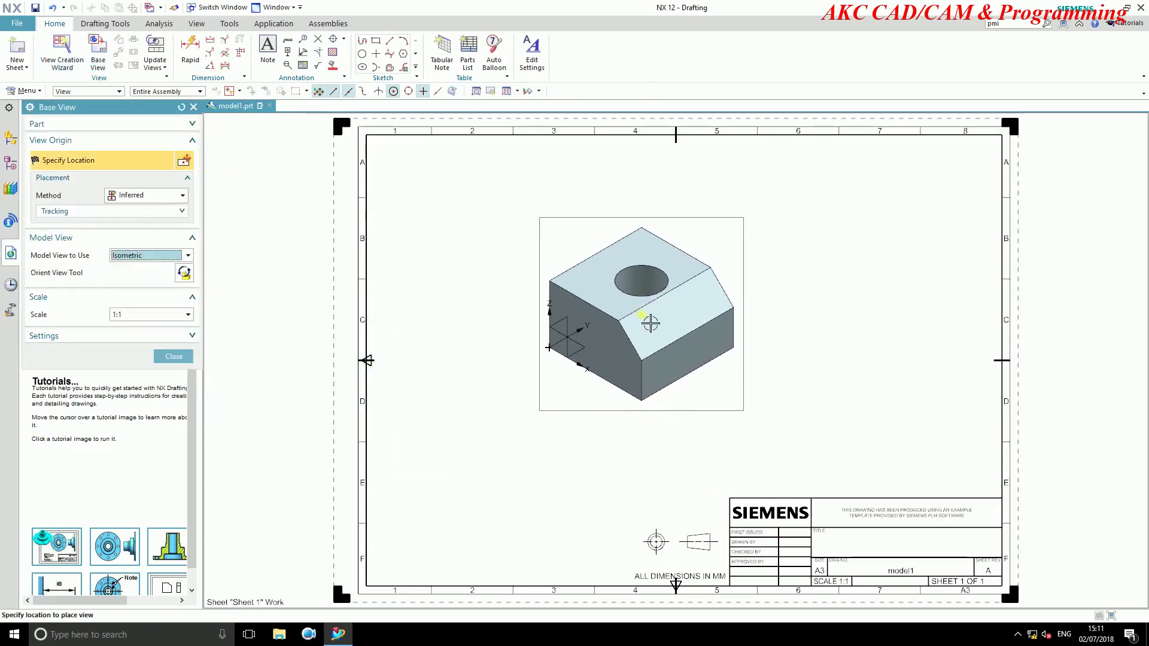
left_click(663, 328)
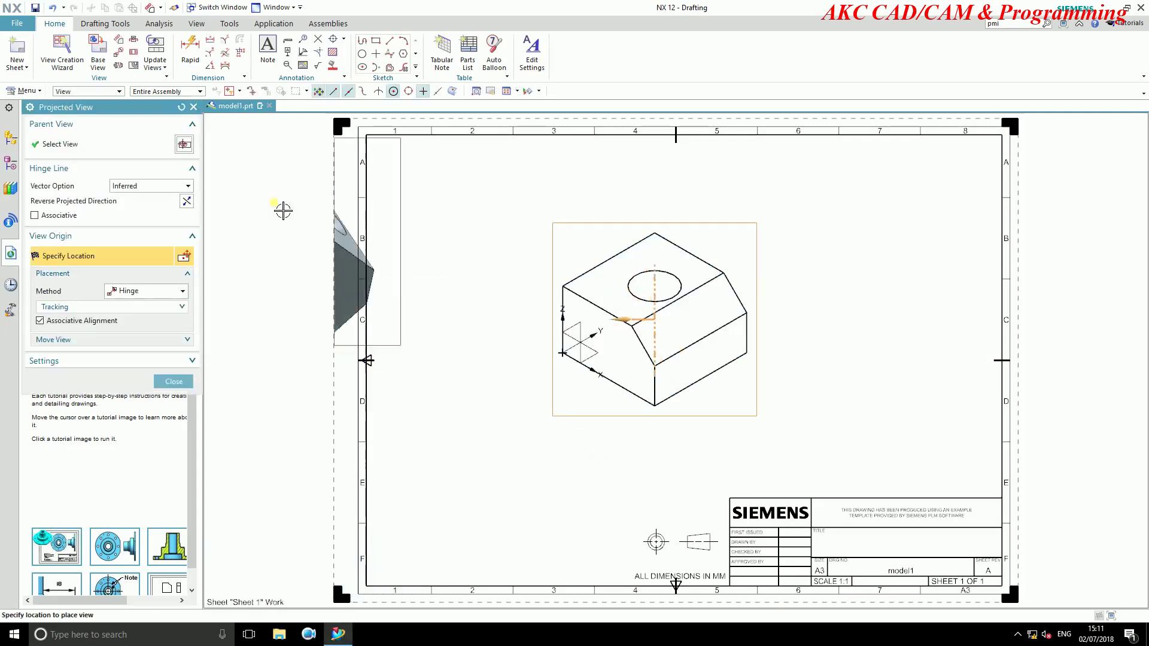
left_click(173, 381)
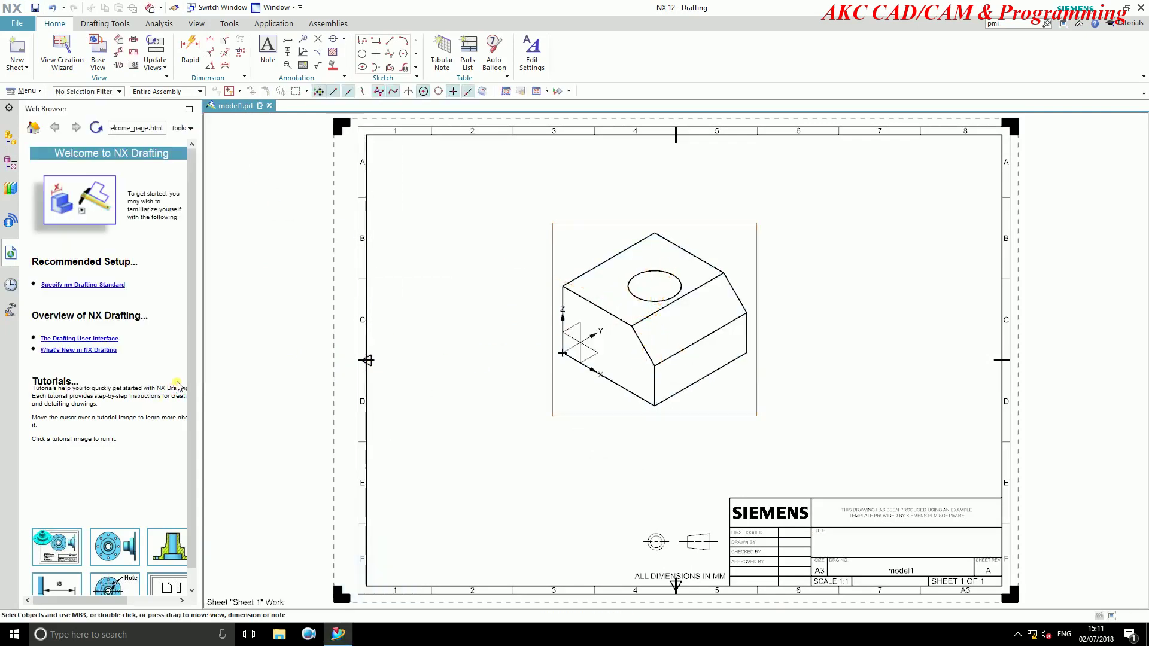
right_click(582, 225)
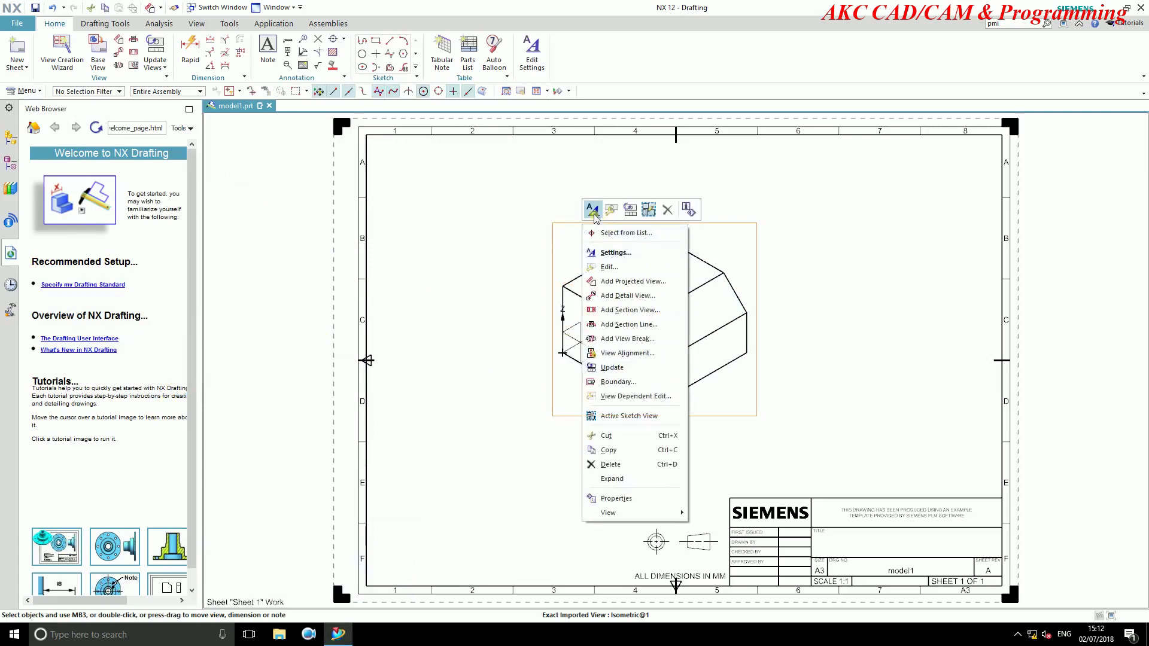
Set the view's Inherited PMI to From Model View, showing the 80, 40, Ø33, 50 and 20 dimensions.
left_click(593, 211)
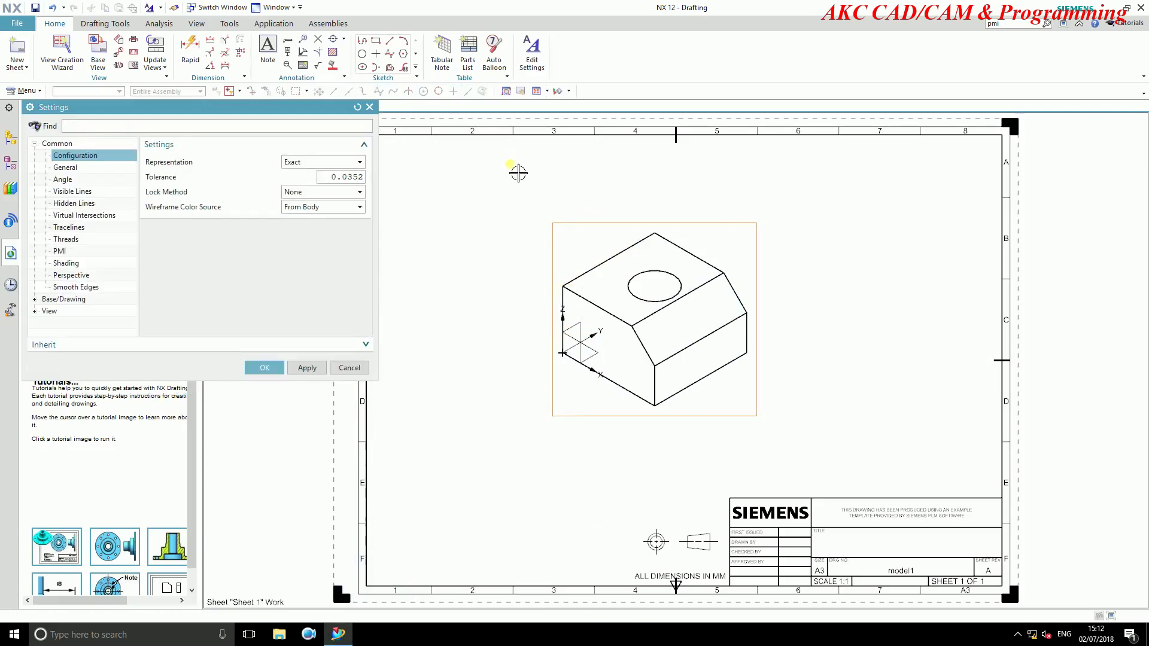
left_click(59, 251)
left_click(308, 163)
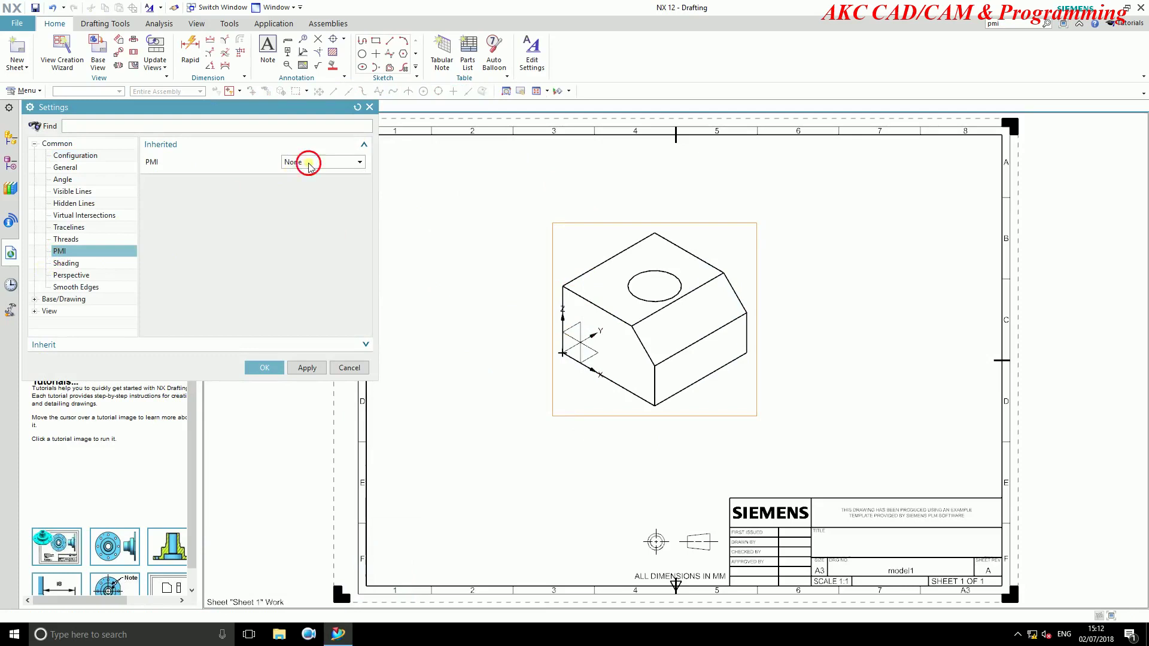
left_click(310, 184)
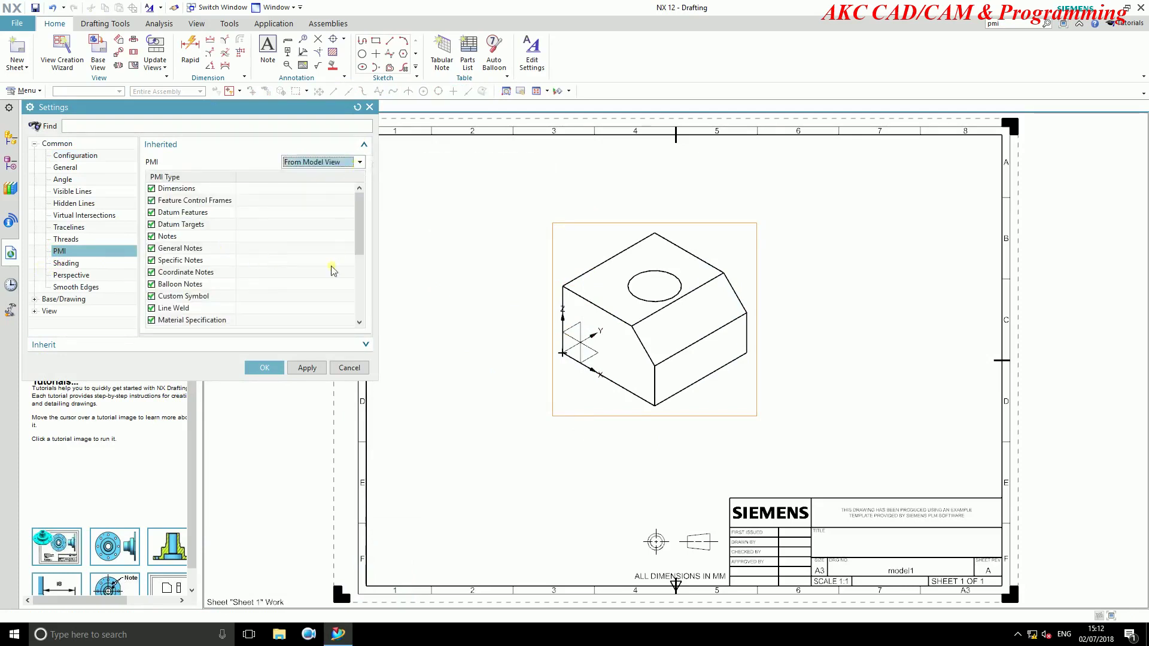
left_click(307, 369)
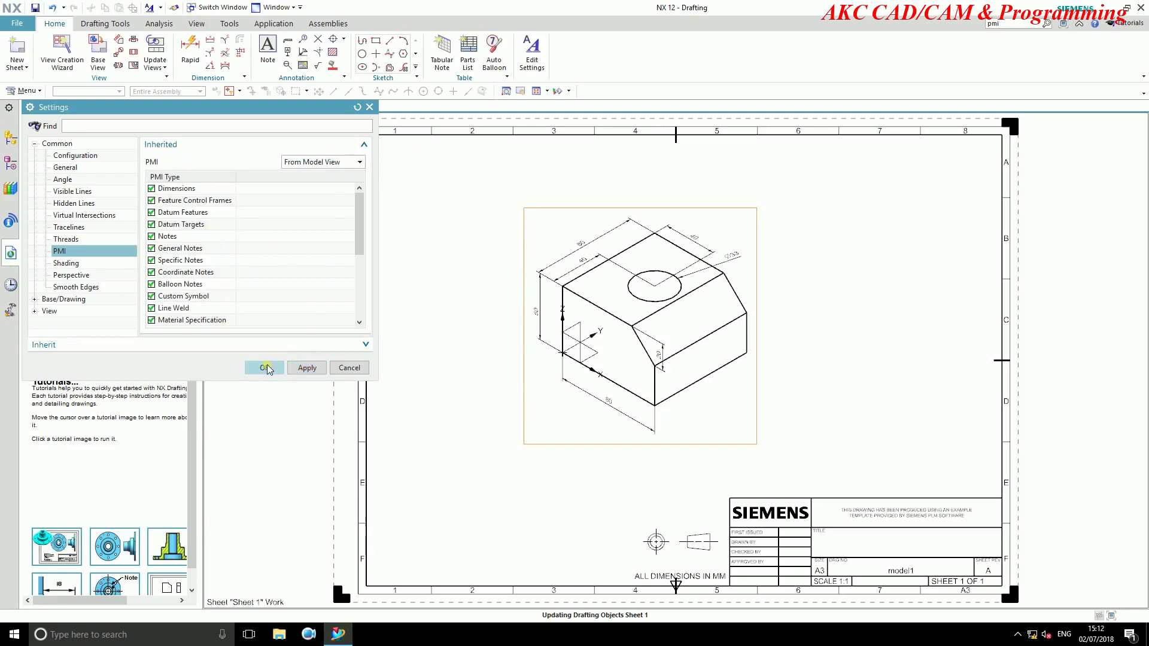
left_click(264, 368)
scroll(652, 289, "up", 3)
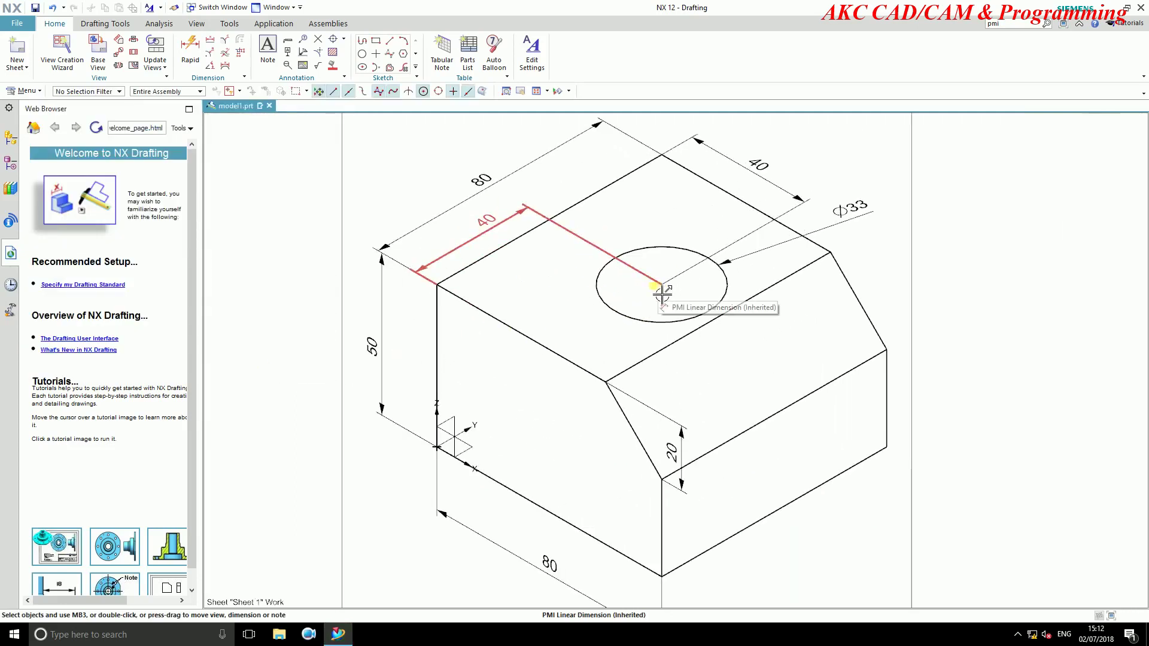
scroll(666, 293, "down", 1)
scroll(661, 293, "down", 1)
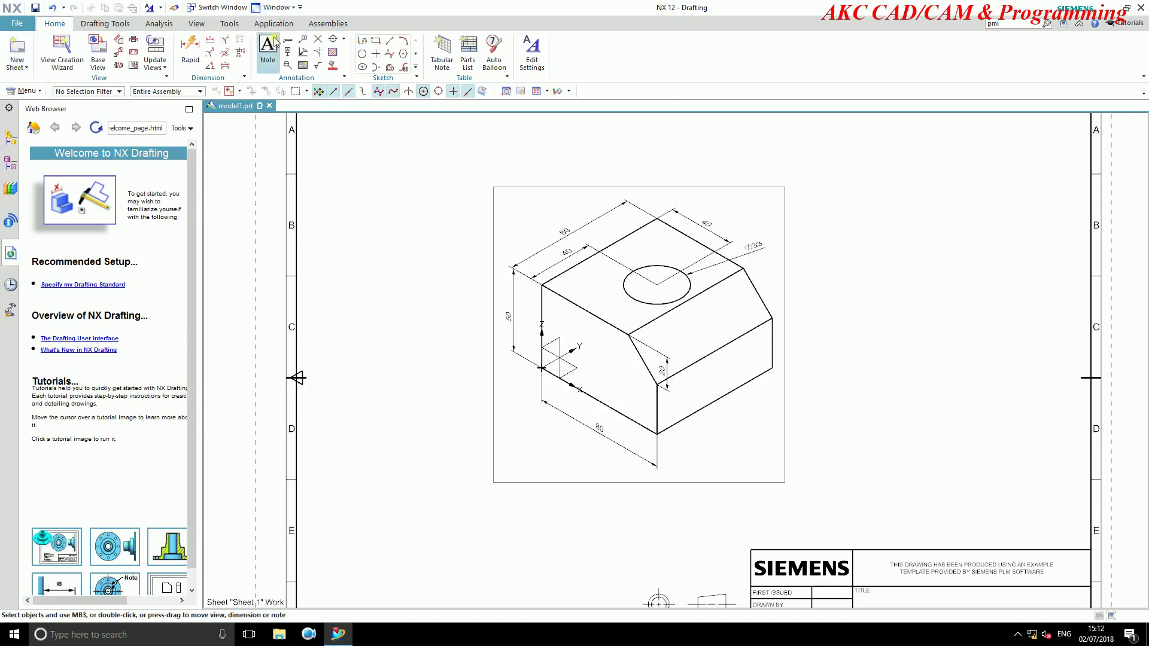
left_click(289, 24)
Return to Modeling and open the Extrude (2) hole sketch from the Part Navigator.
left_click(17, 52)
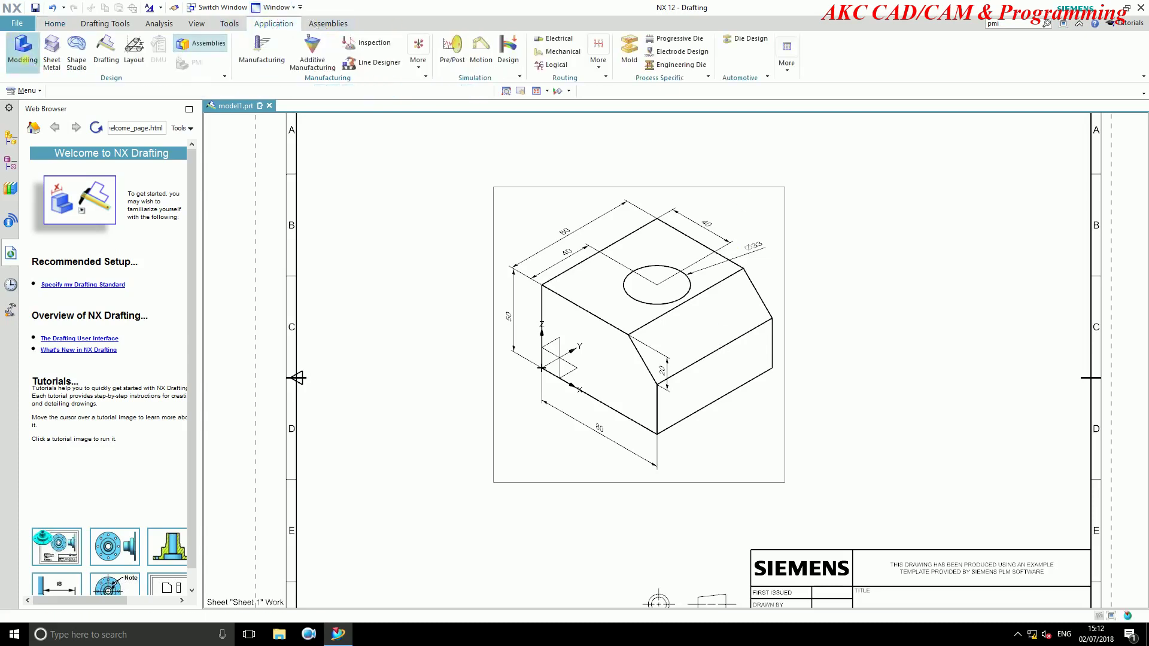
scroll(748, 317, "down", 2)
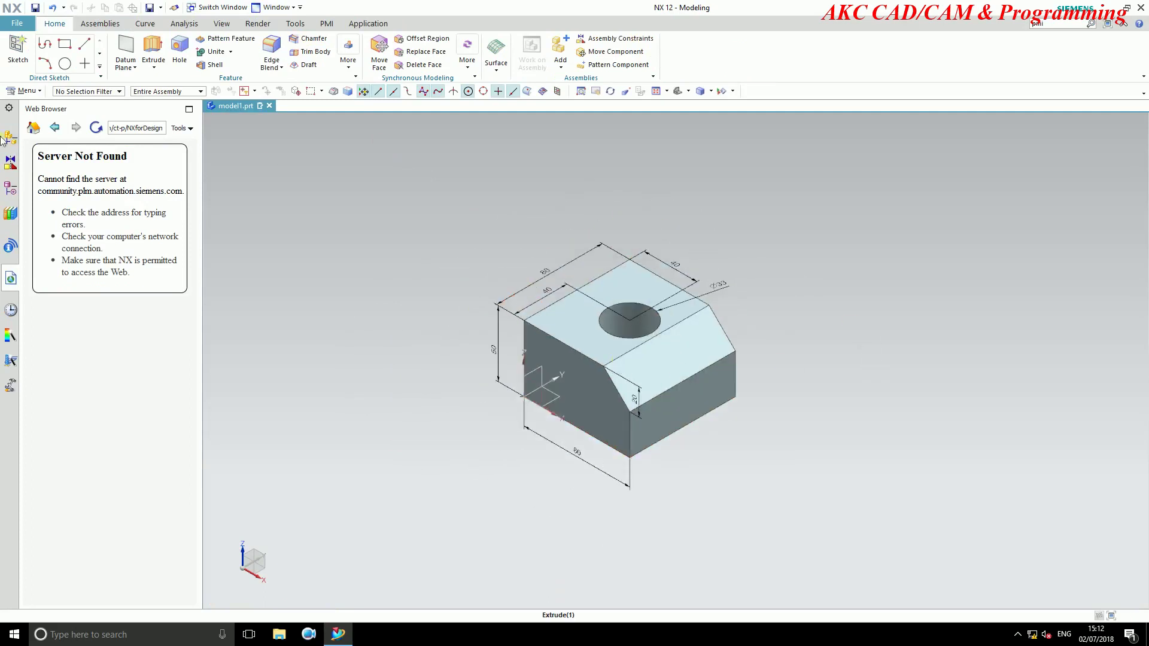
left_click(10, 189)
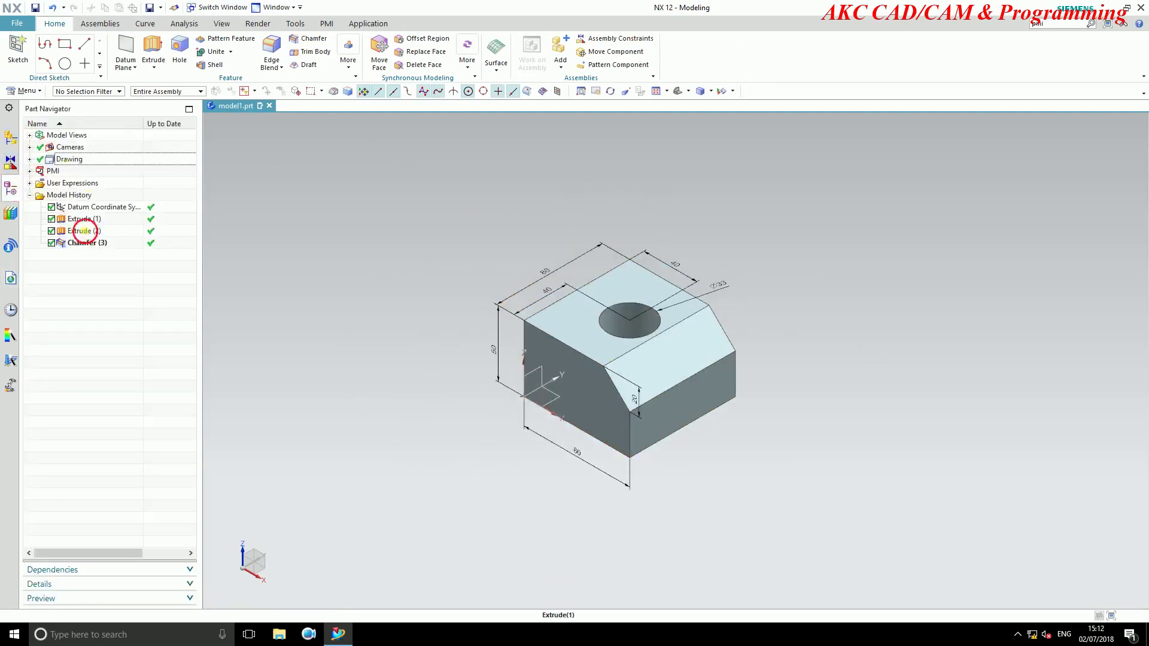
double_click(83, 232)
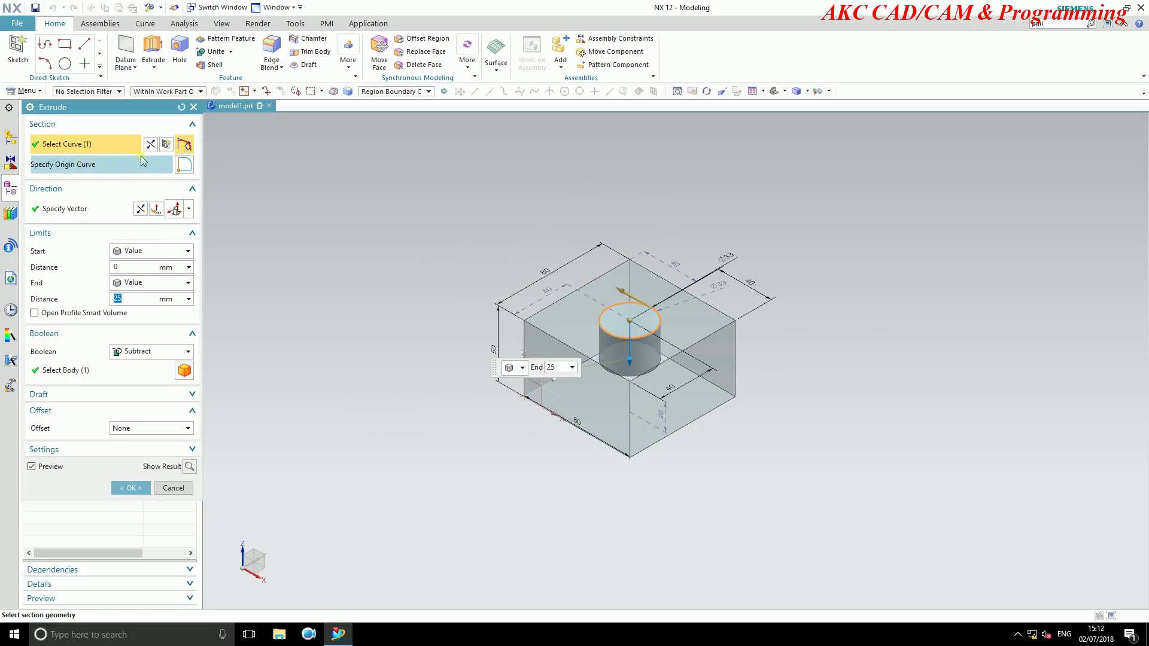
left_click(184, 144)
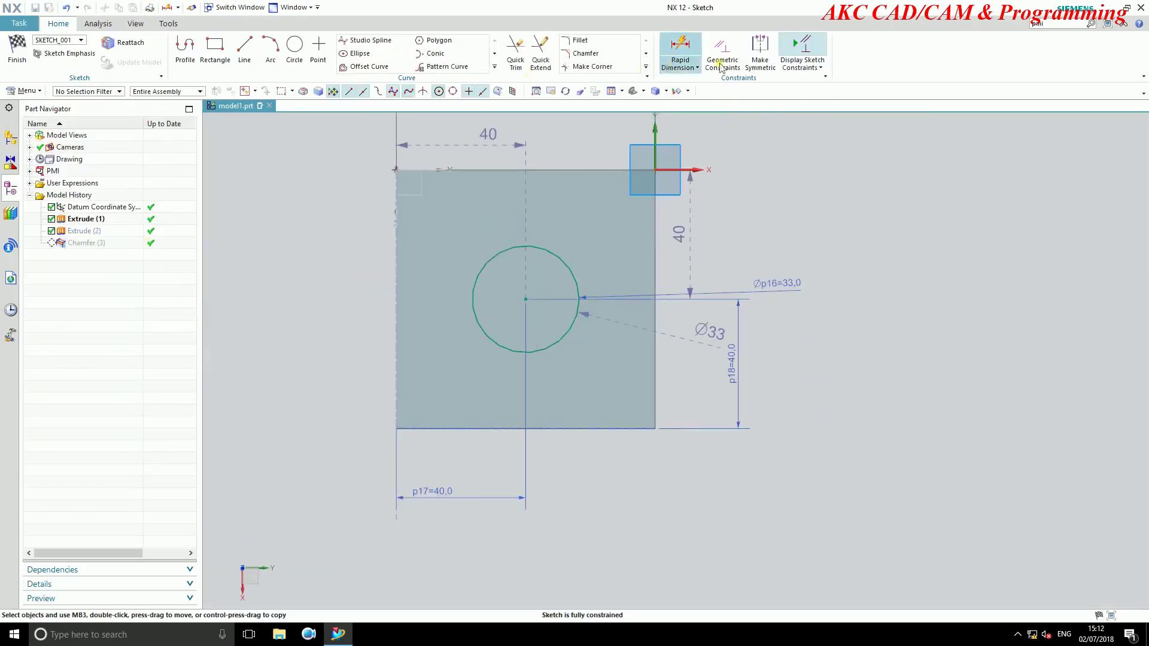
left_click(811, 69)
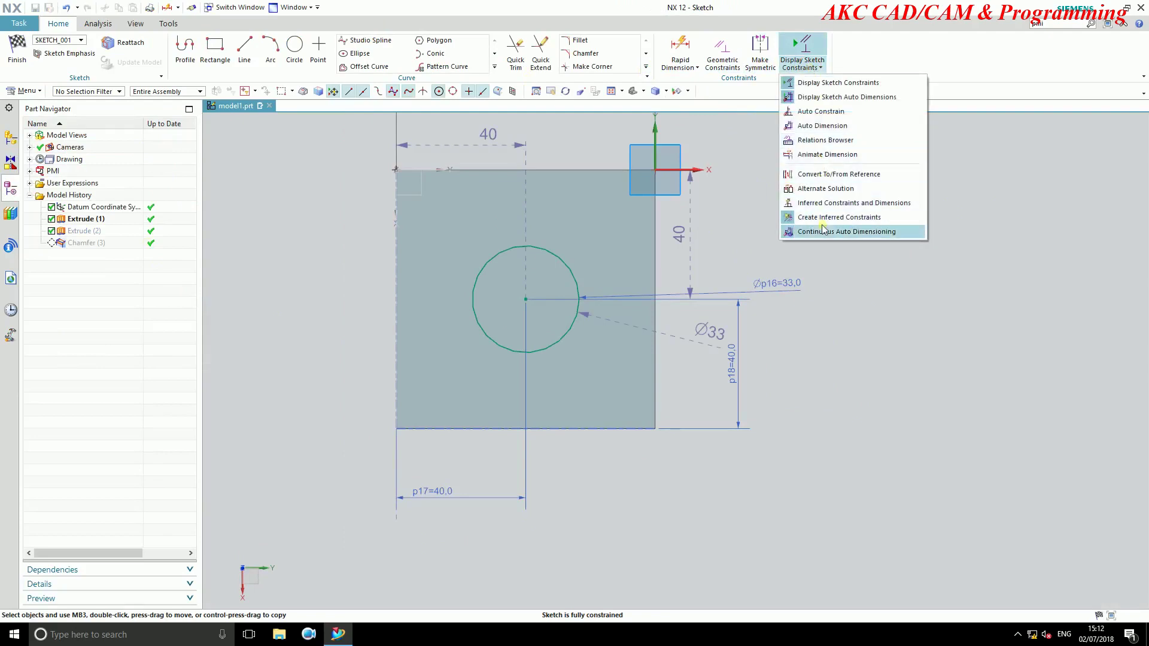
left_click(696, 68)
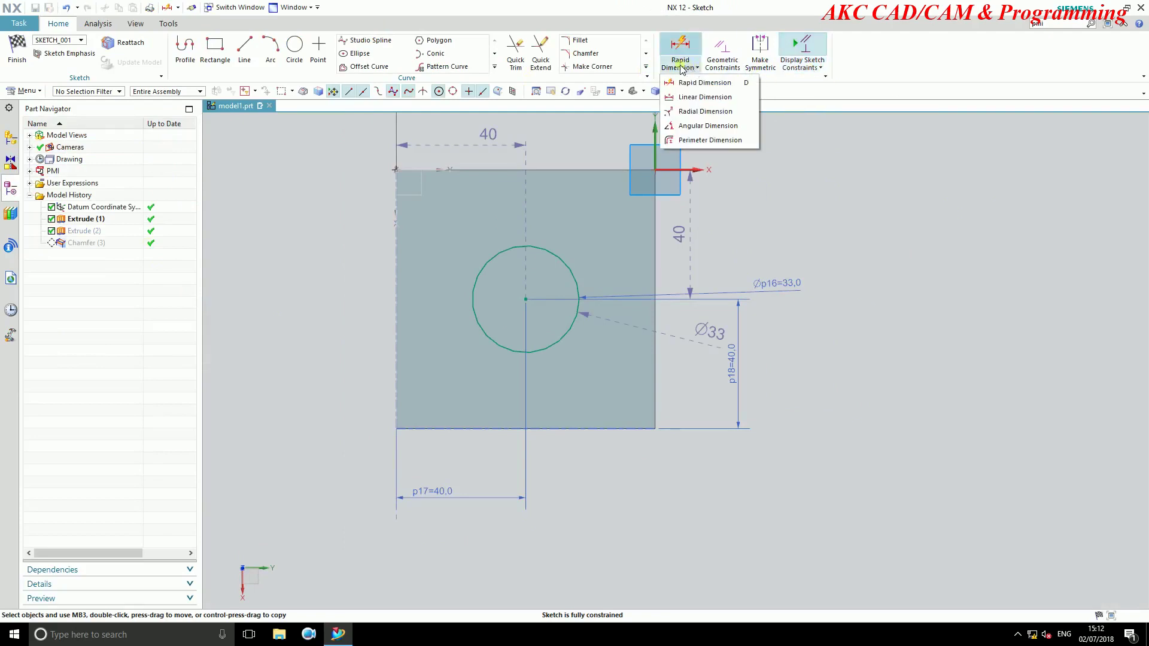
left_click(699, 70)
left_click(697, 69)
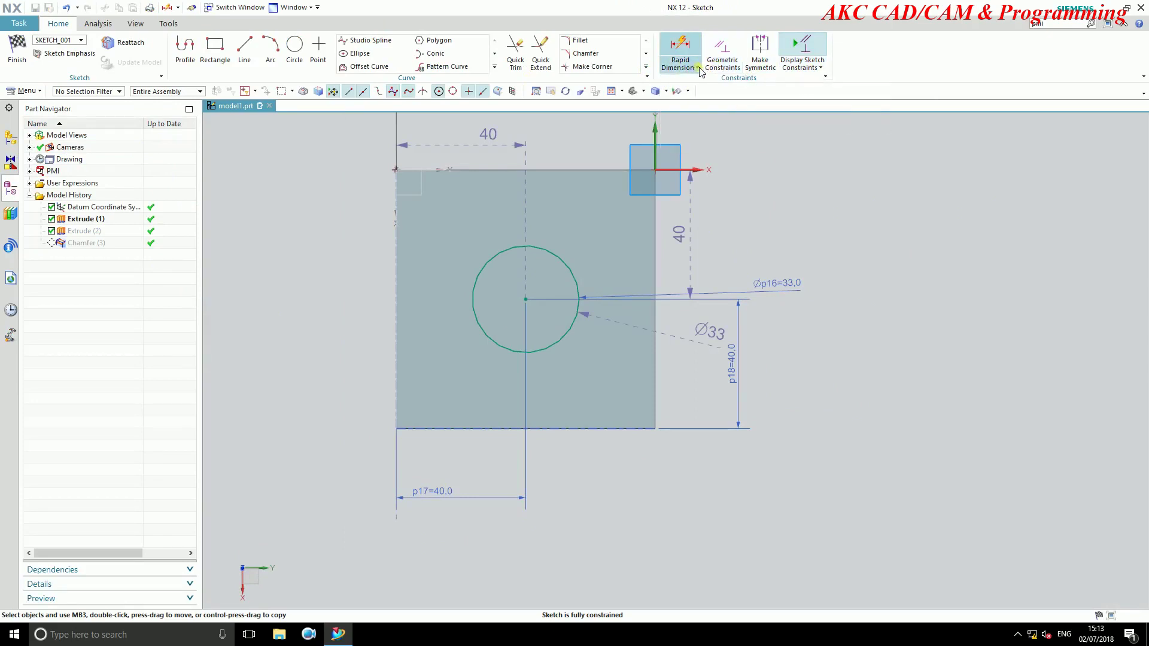
left_click(698, 68)
left_click(876, 206)
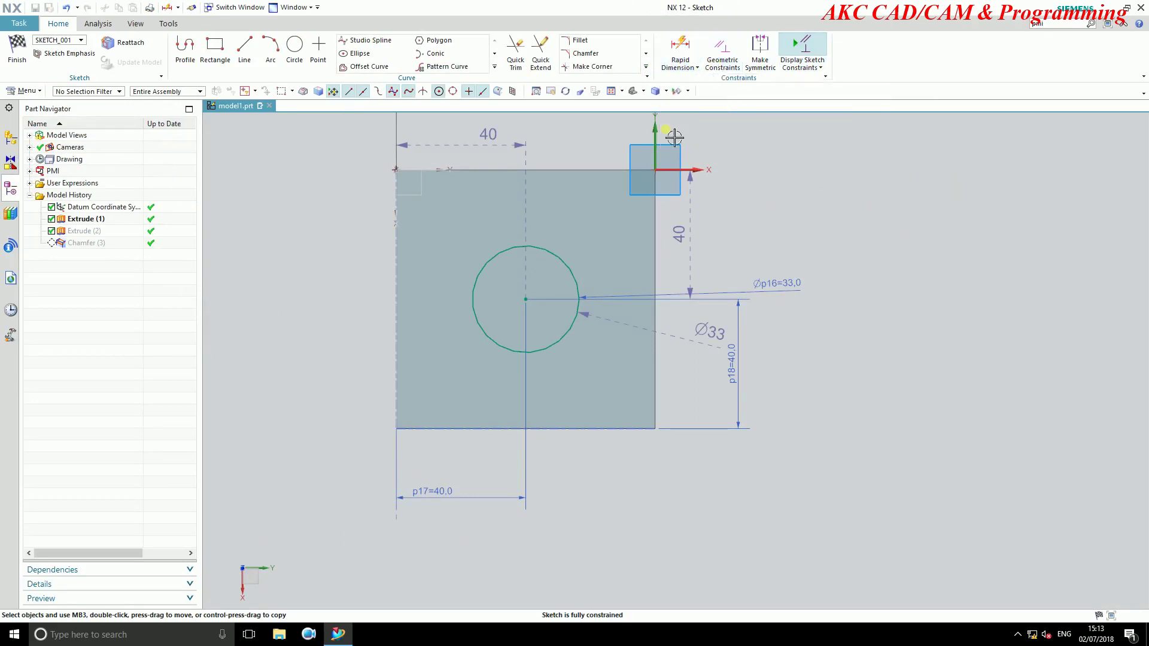
left_click(647, 69)
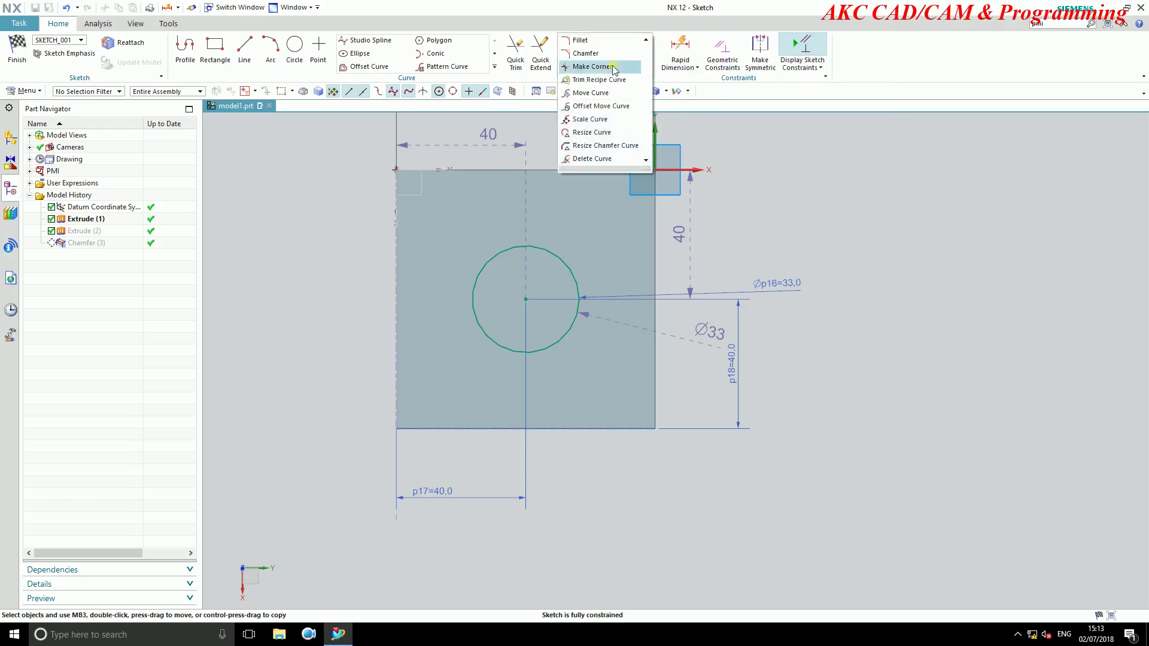
left_click(495, 69)
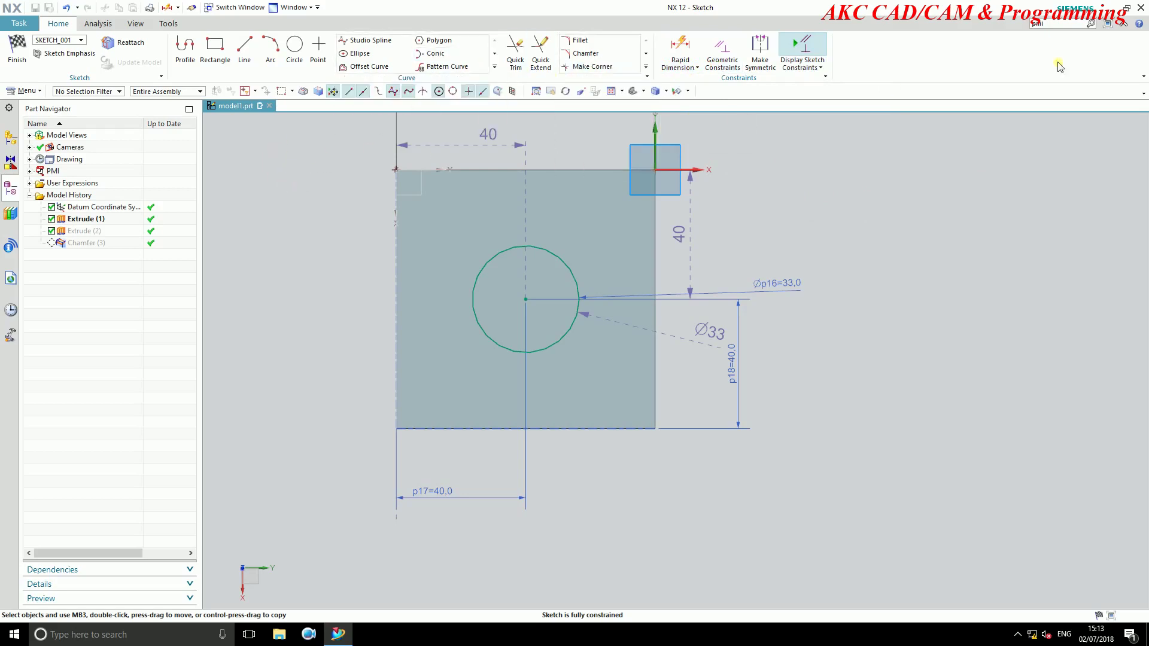
left_click(1037, 24)
type("ca")
type("i")
key("Return")
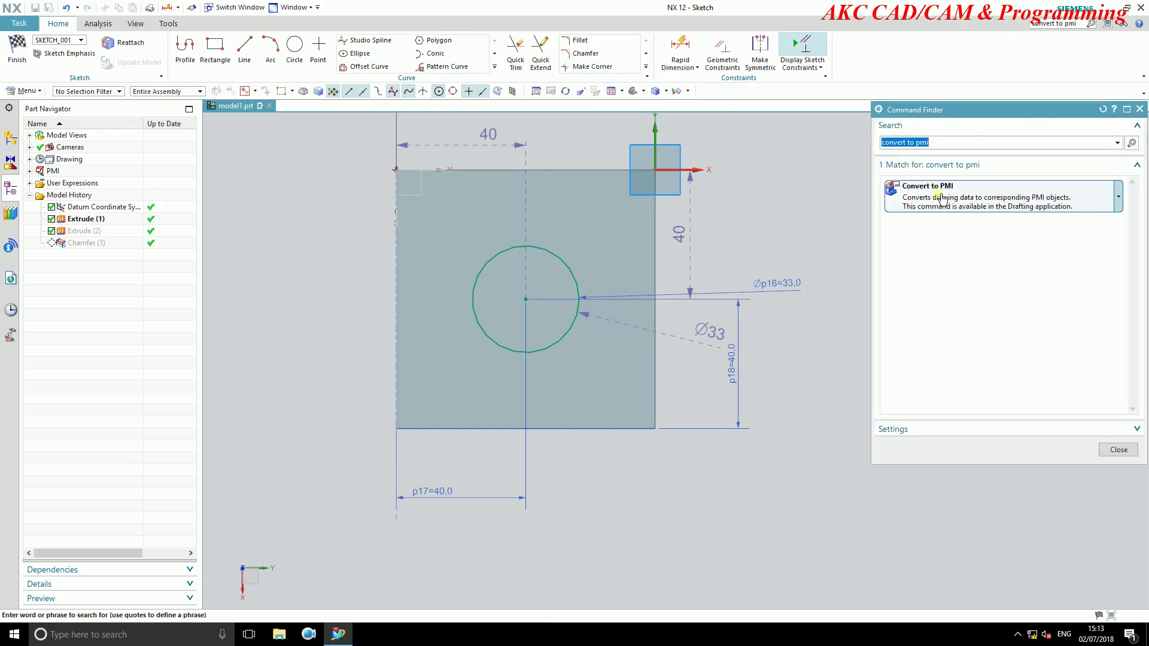
mouse_move(1003, 196)
left_click(993, 203)
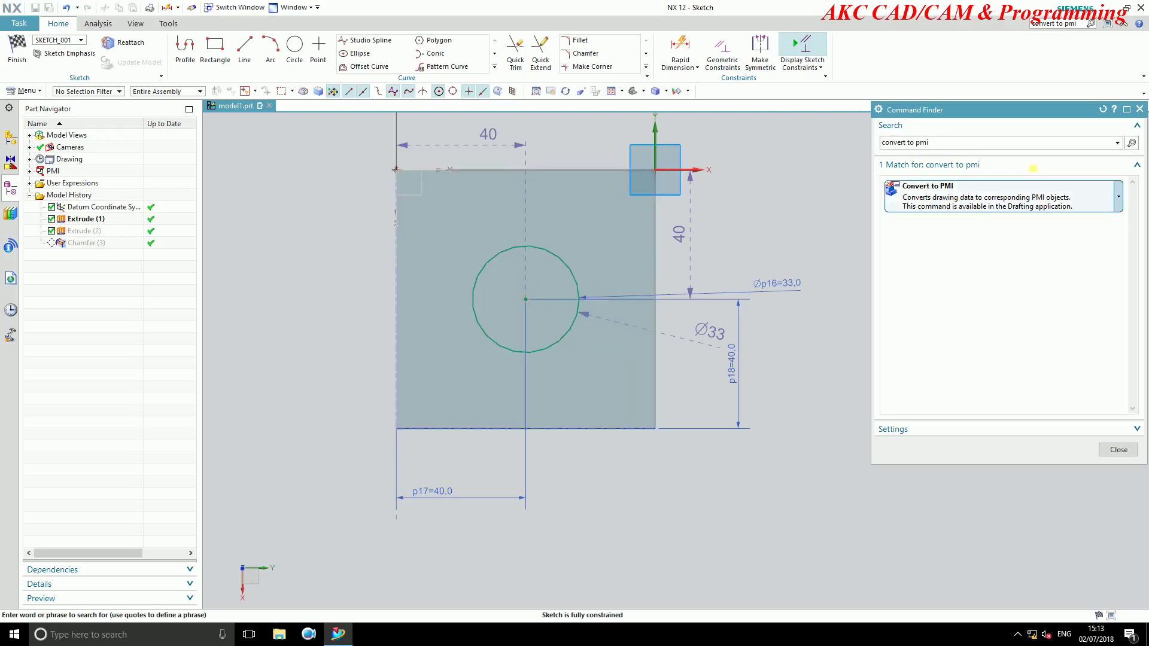
left_click(1139, 109)
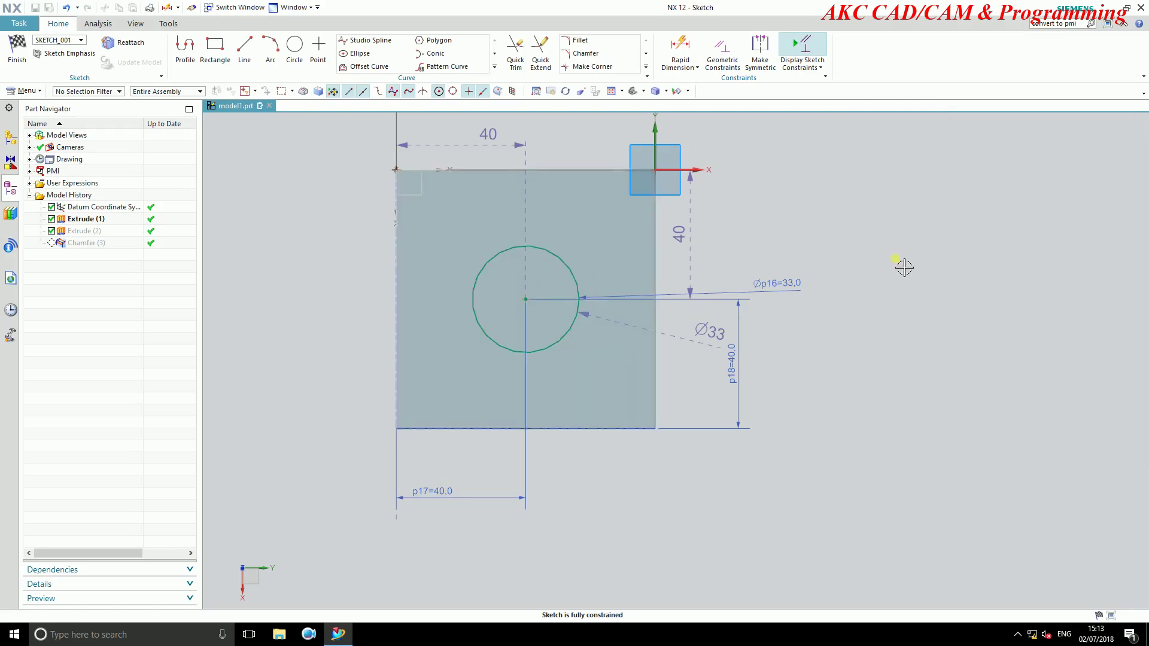
Finish the hole sketch and confirm the Extrude (2) feature.
left_click(6, 59)
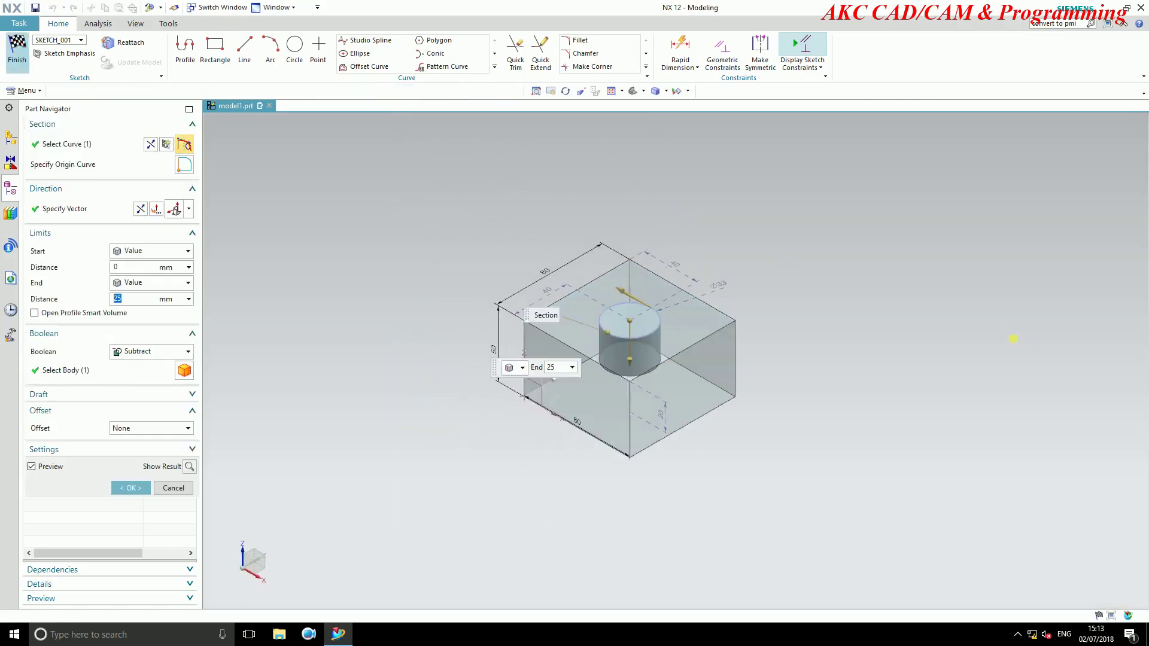
left_click(130, 488)
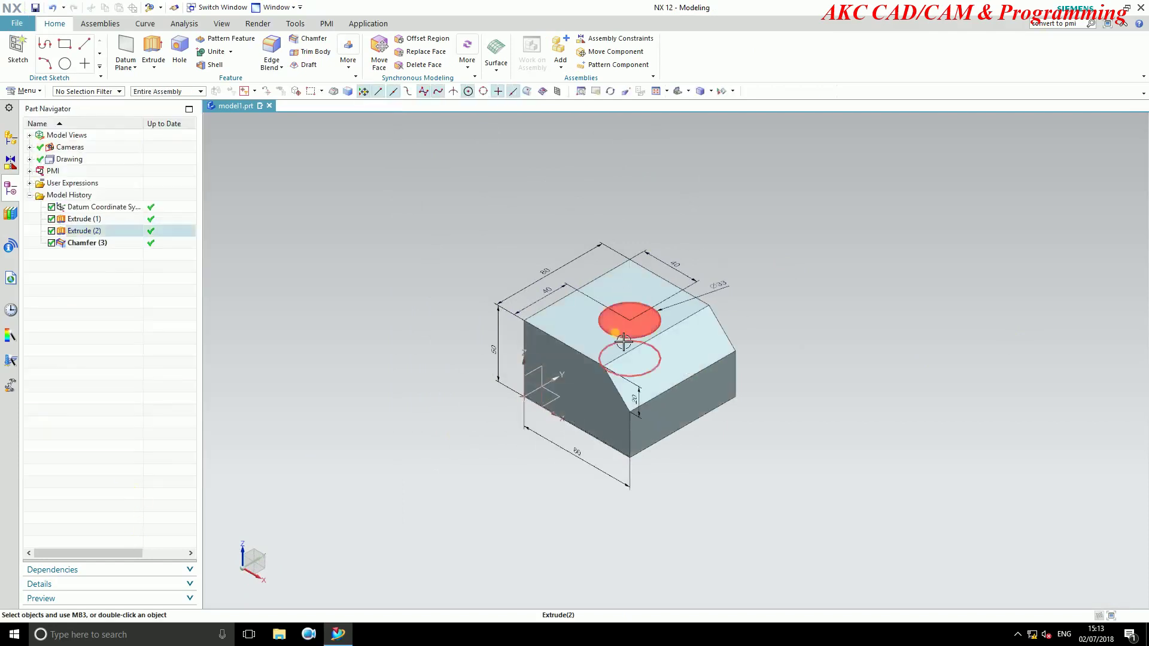
scroll(614, 334, "down", 3)
scroll(596, 213, "up", 1)
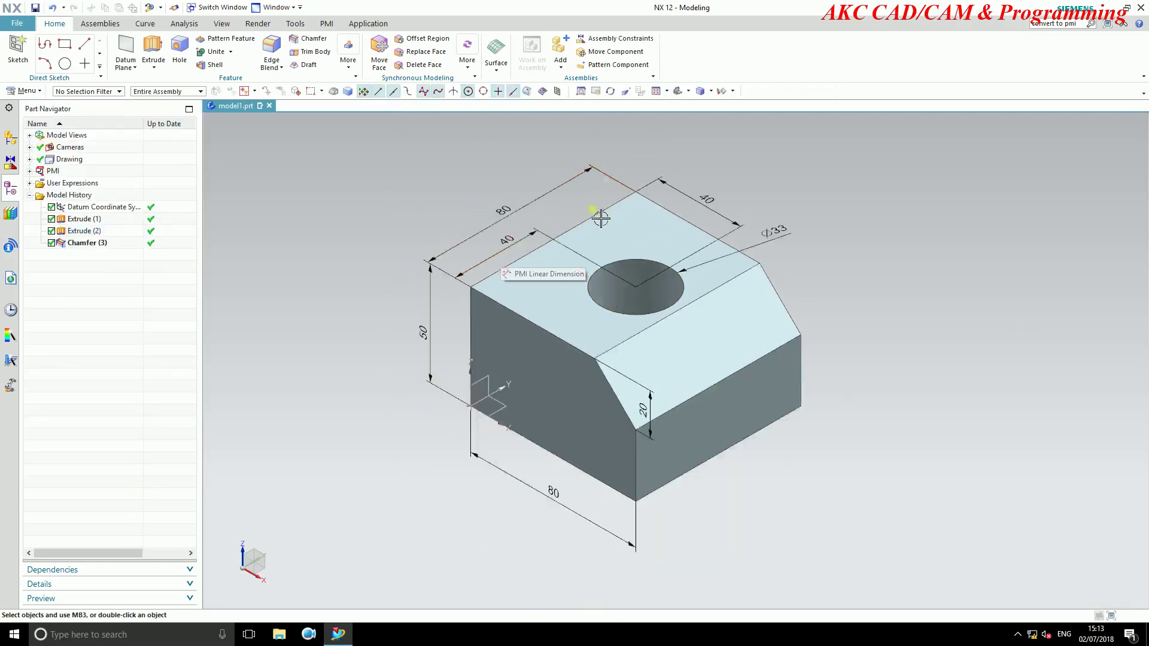
scroll(595, 359, "up", 2)
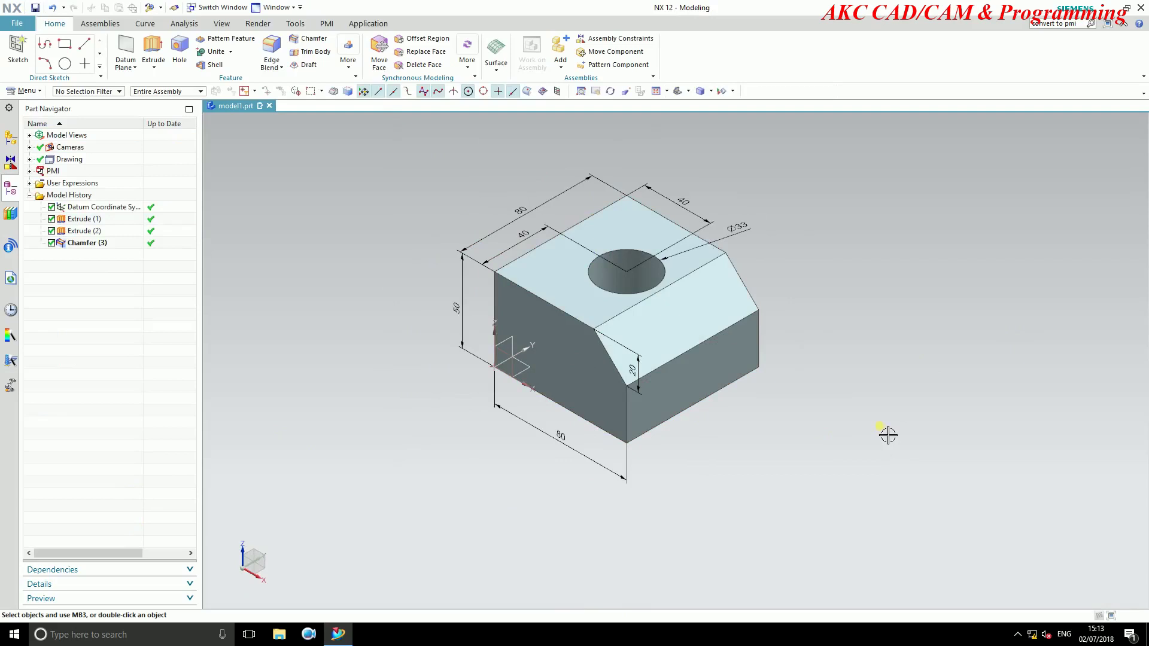
scroll(590, 182, "down", 3)
scroll(593, 184, "up", 2)
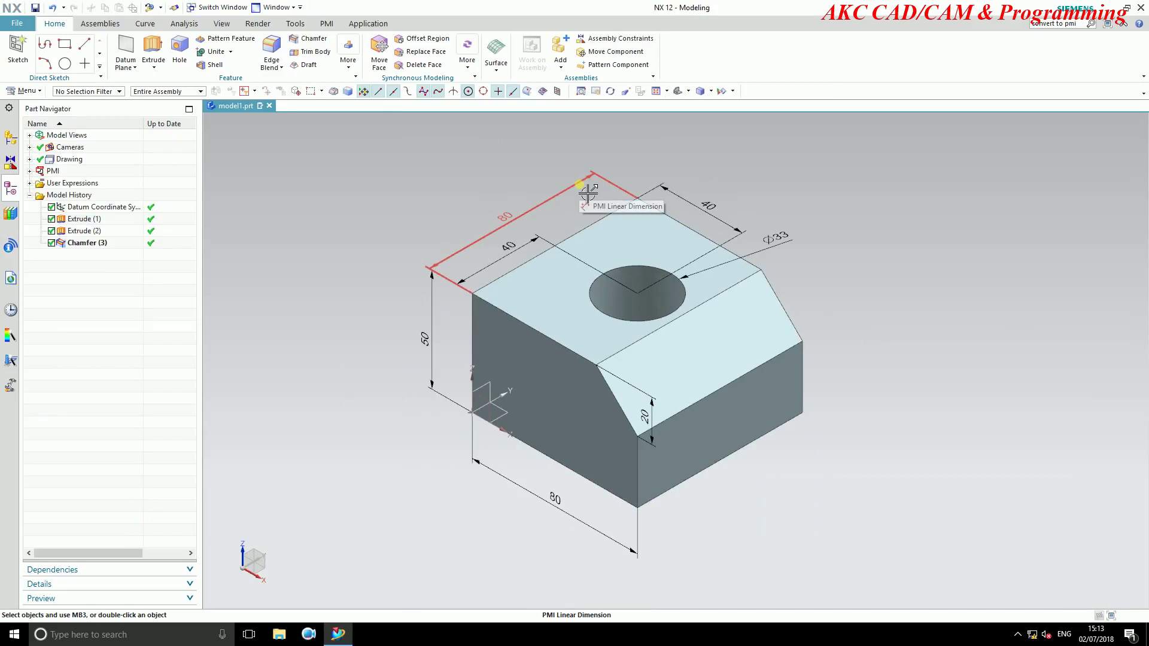
Select the 80 PMI dimension on the block to inspect it.
left_click(588, 192)
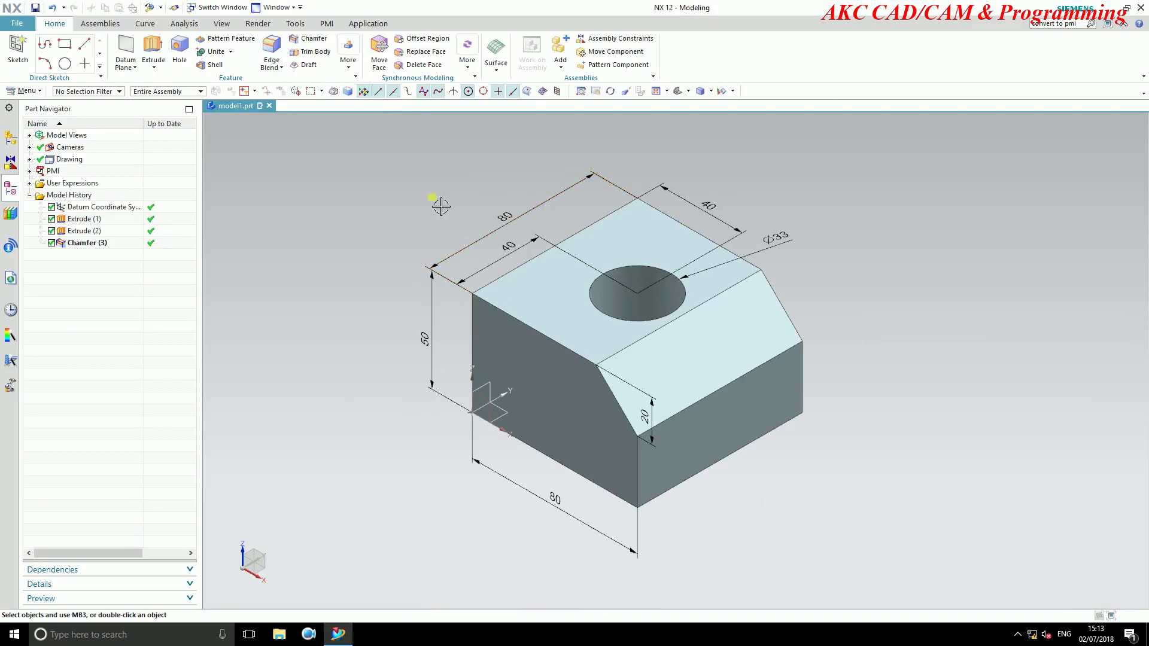
scroll(532, 234, "up", 2)
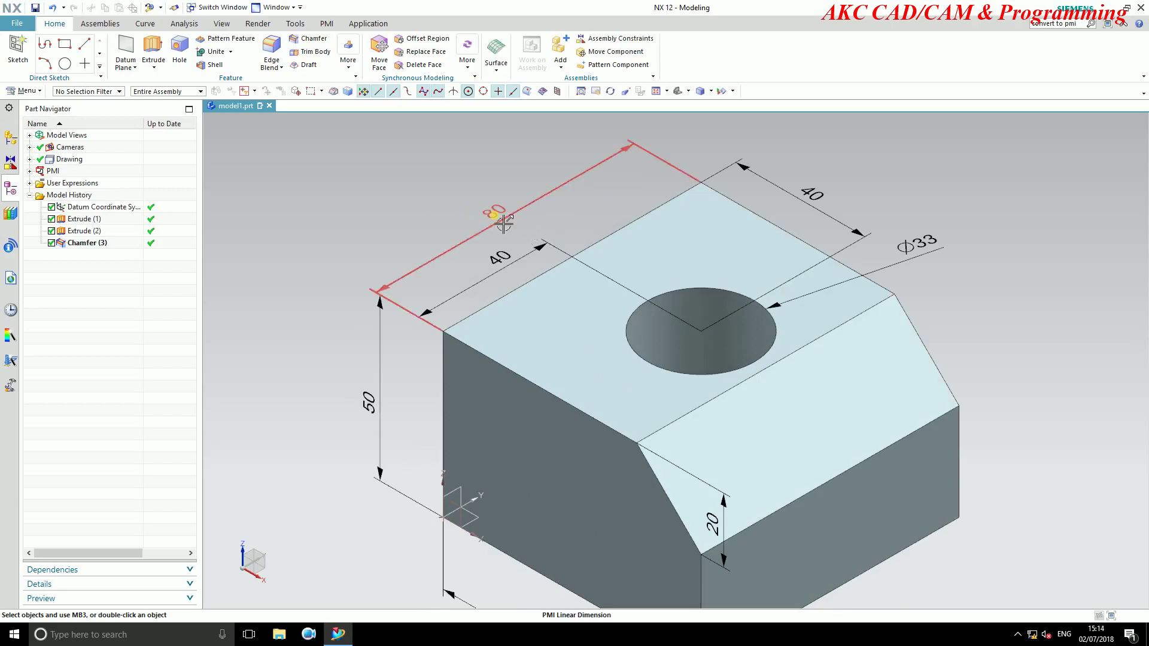
scroll(503, 223, "down", 1)
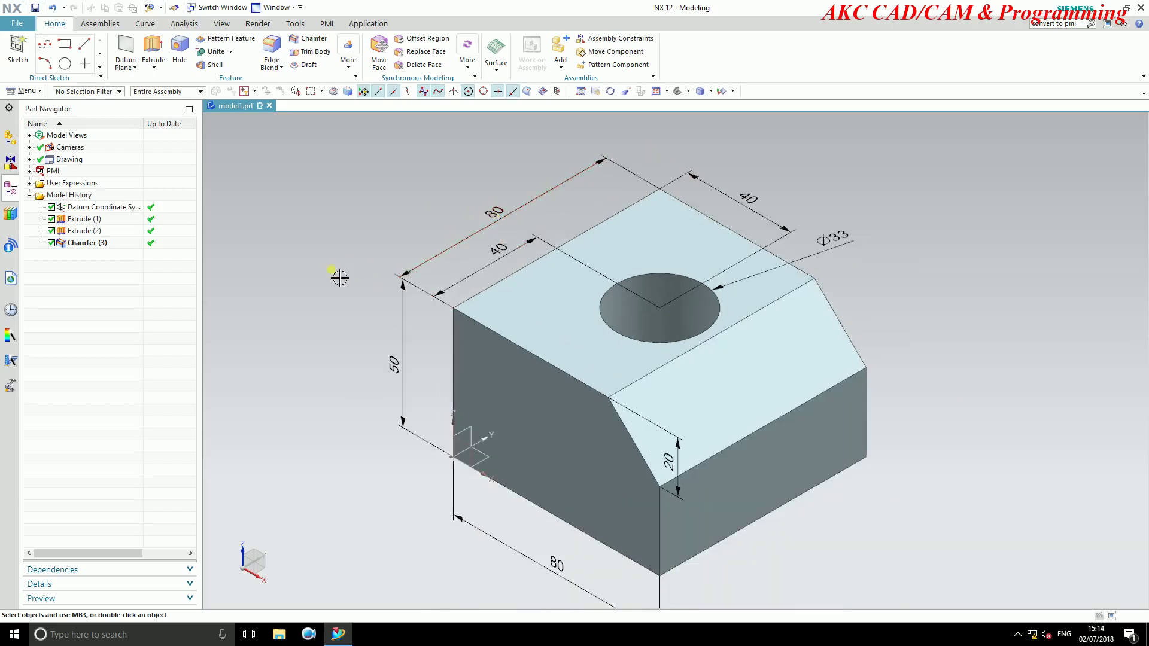